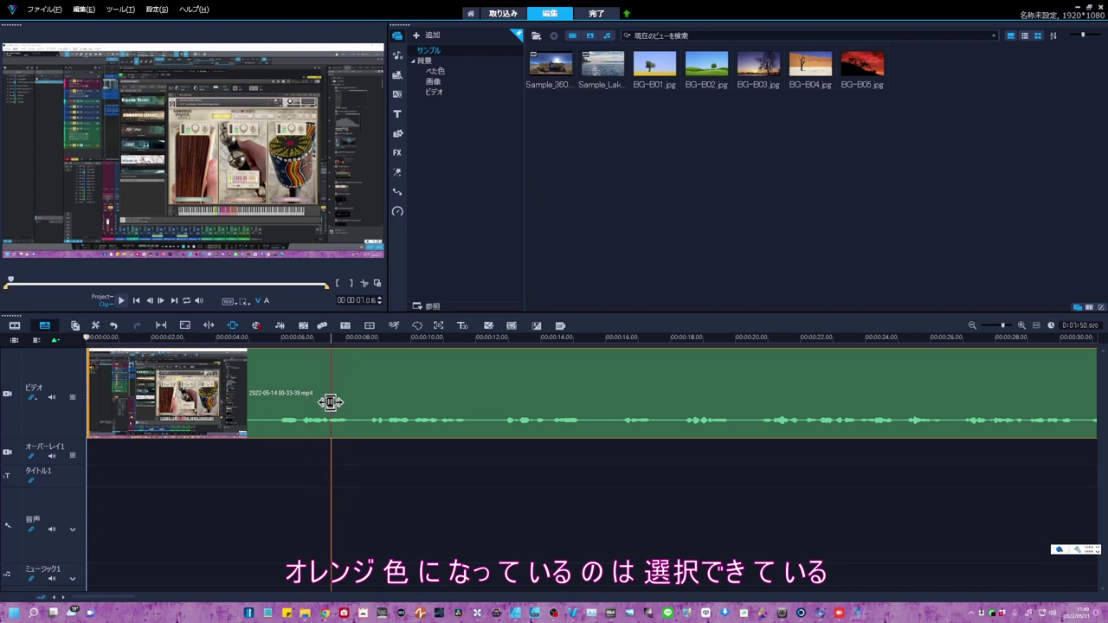
click(345, 460)
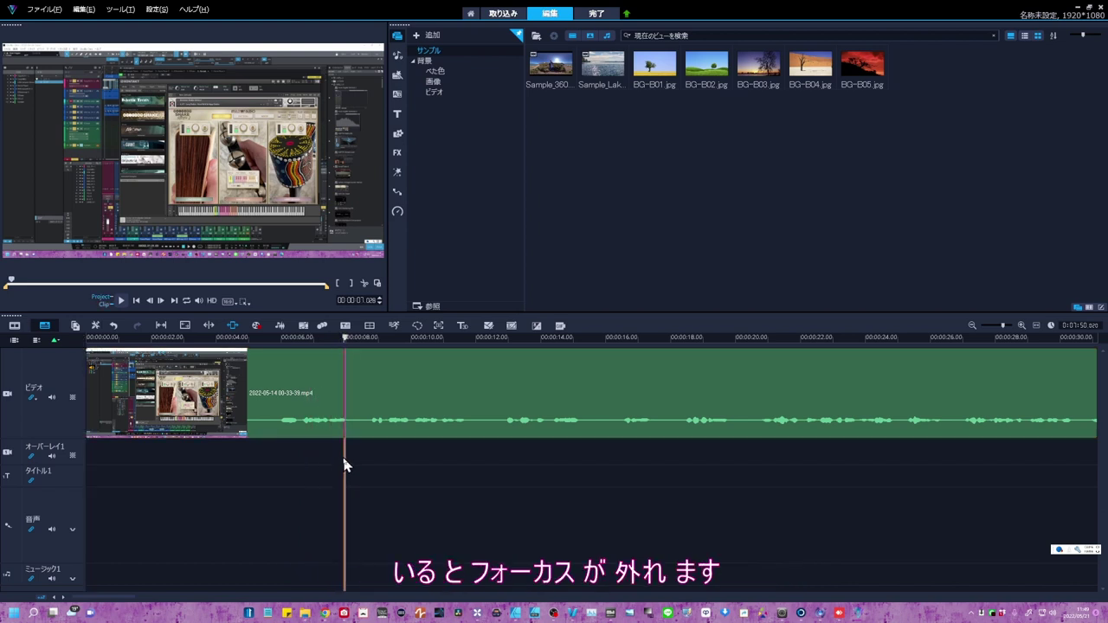
click(328, 396)
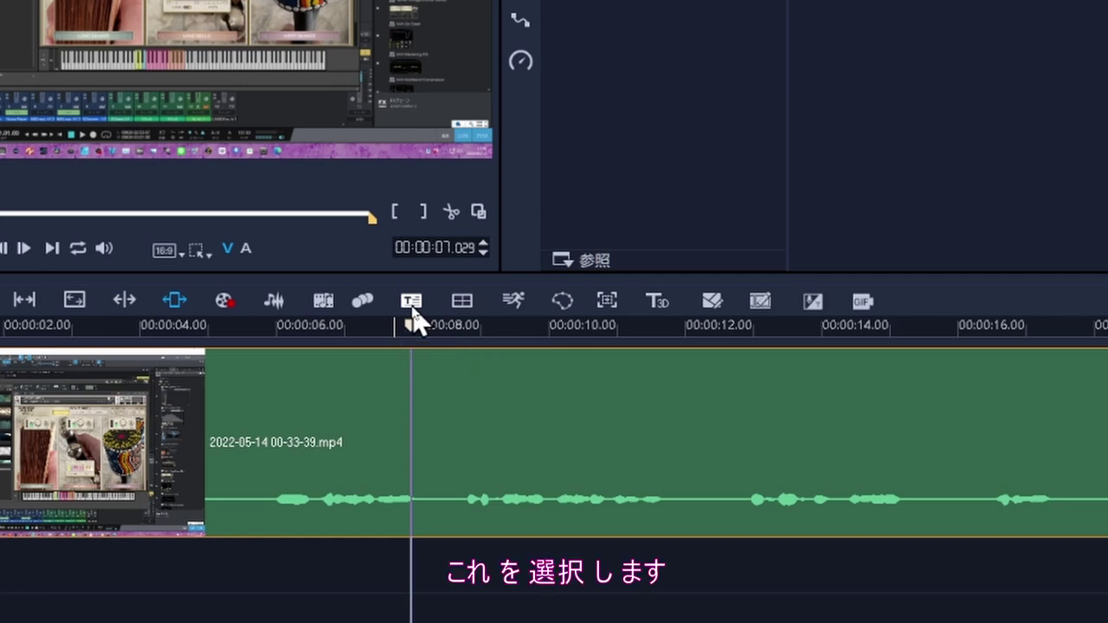
click(412, 305)
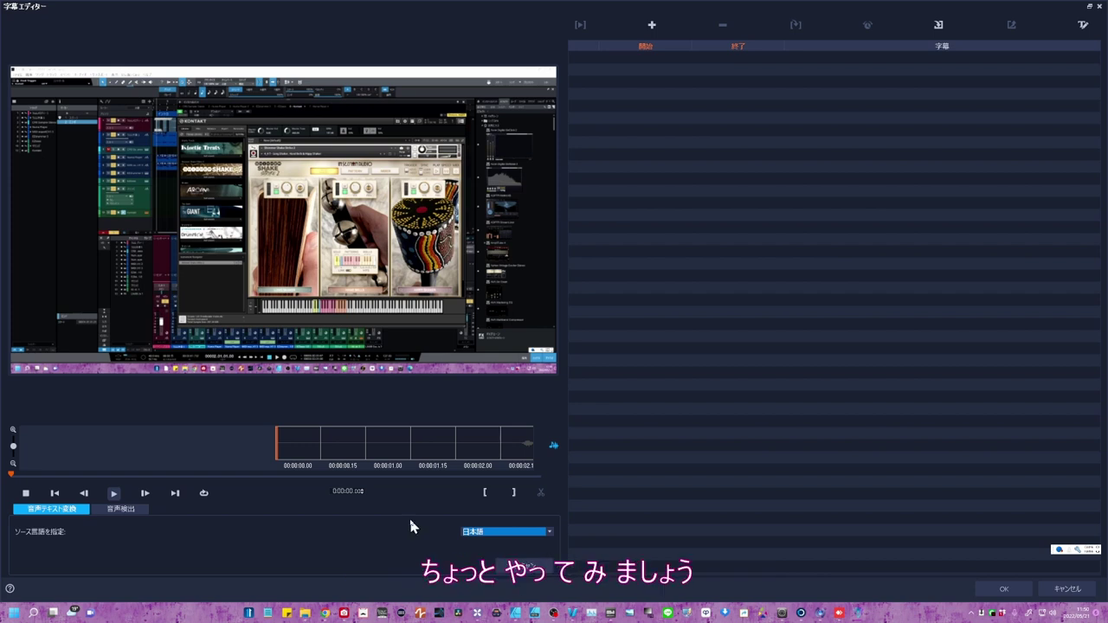
click(521, 567)
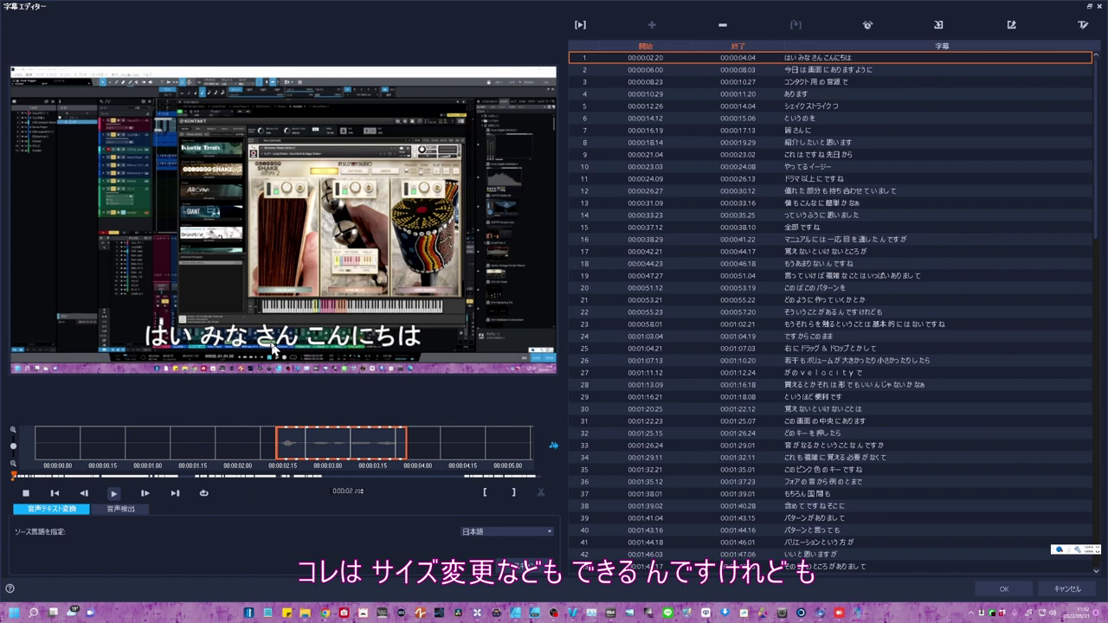
- Set the subtitle font size to 40 in the text options
click(1084, 27)
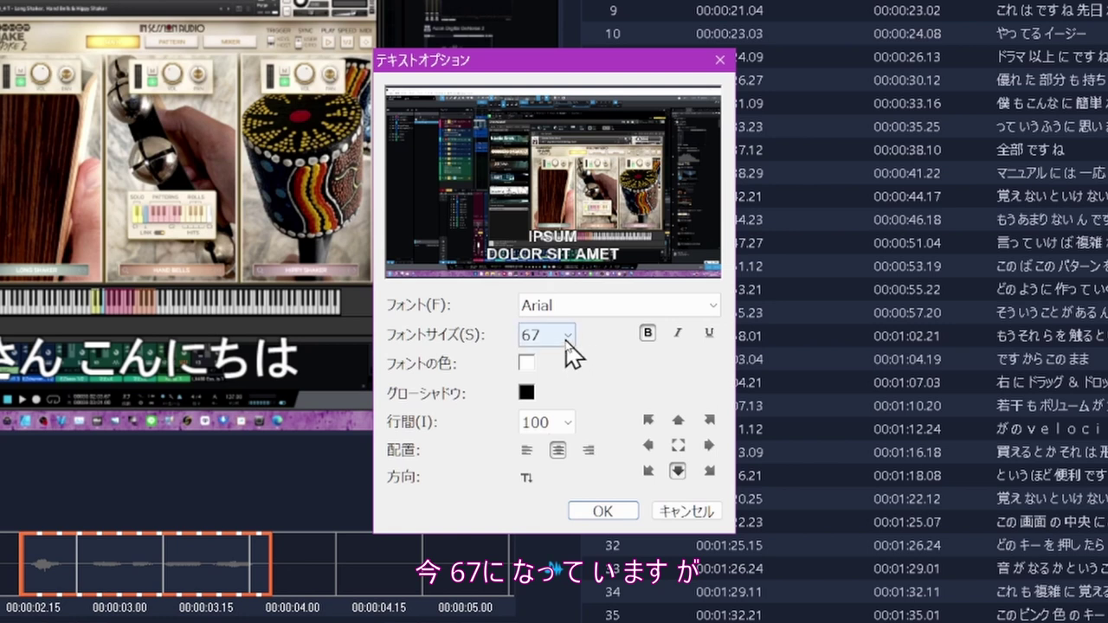
click(569, 339)
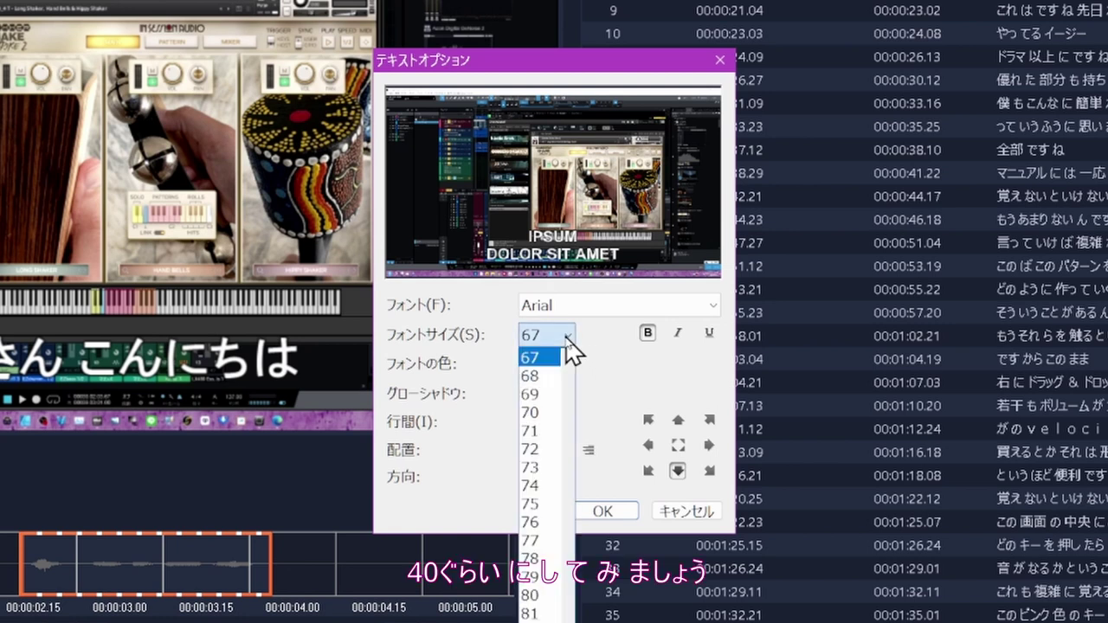
scroll(532, 407, up, 10)
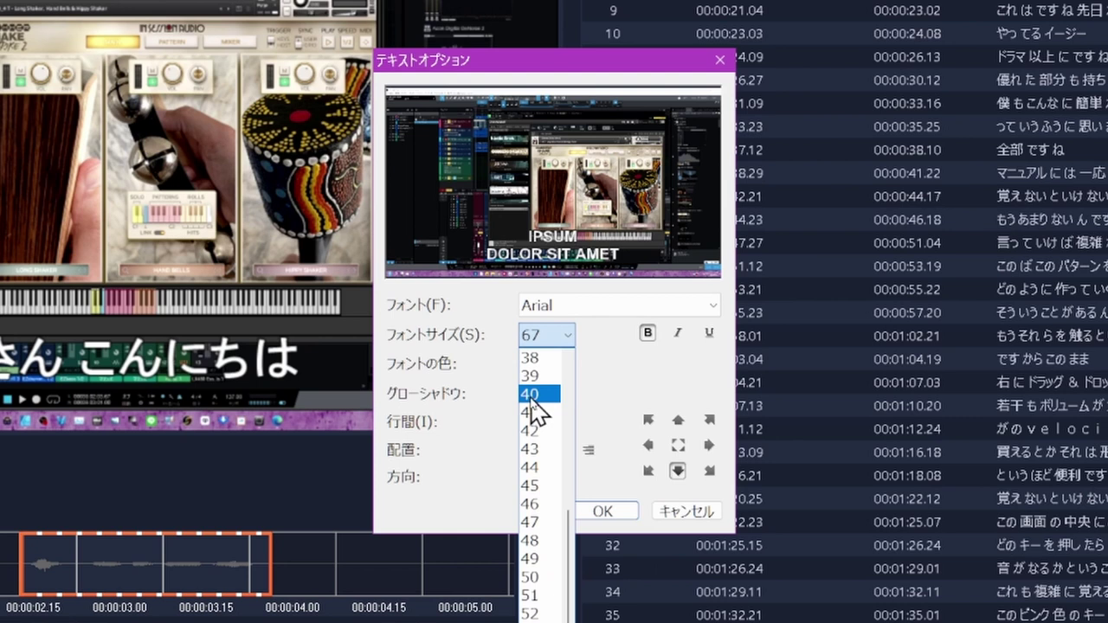
click(531, 396)
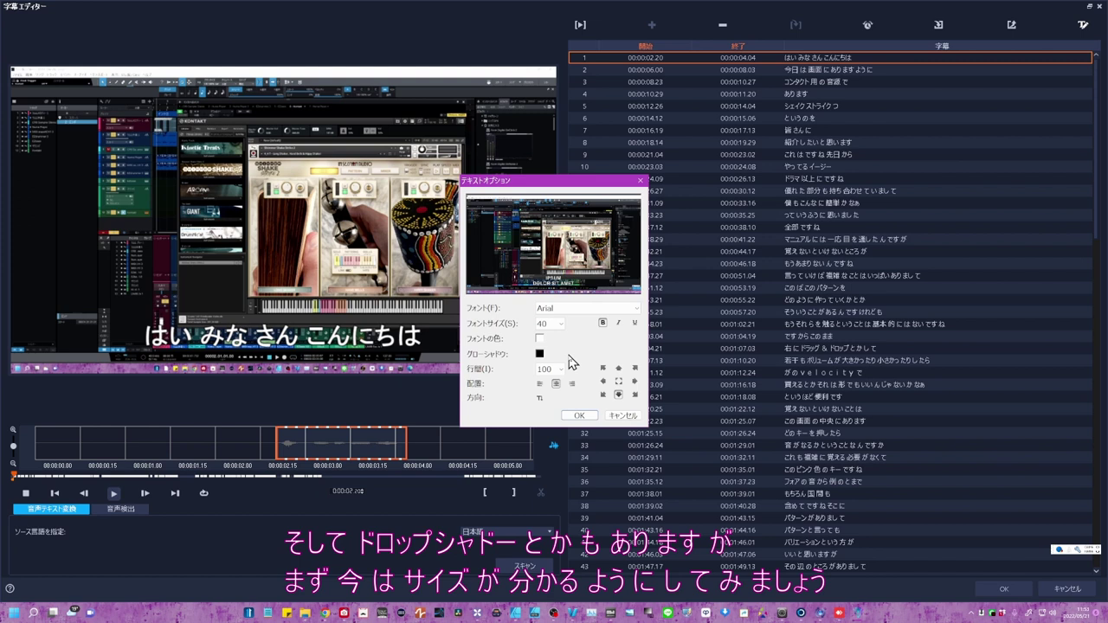
click(579, 415)
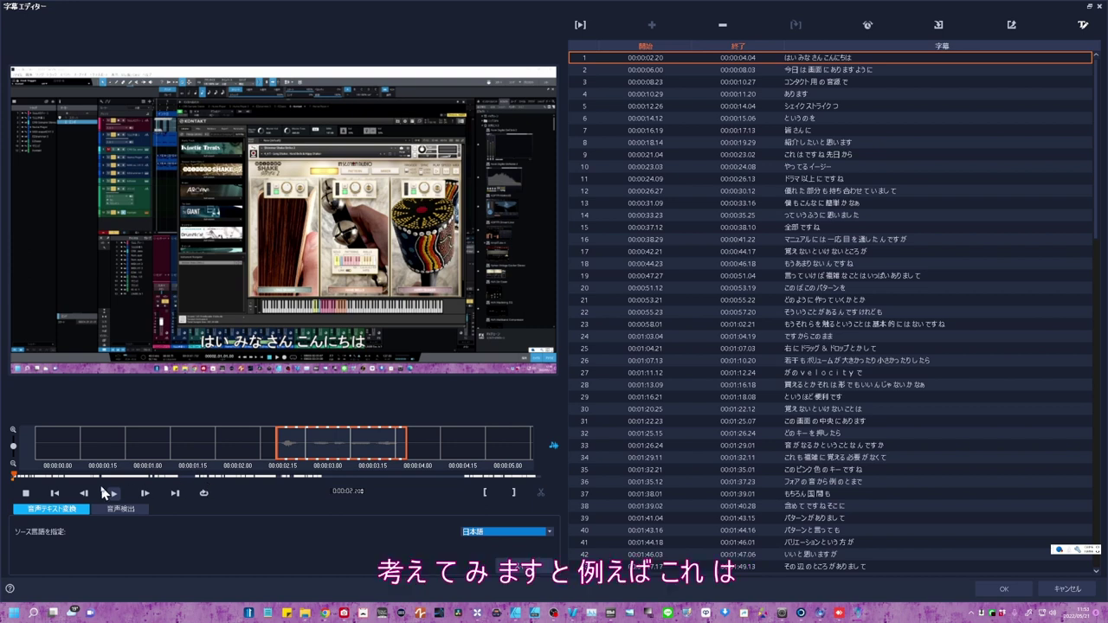
- Preview the subtitles by jumping to the last frame and scrubbing back to the start of the video
click(172, 500)
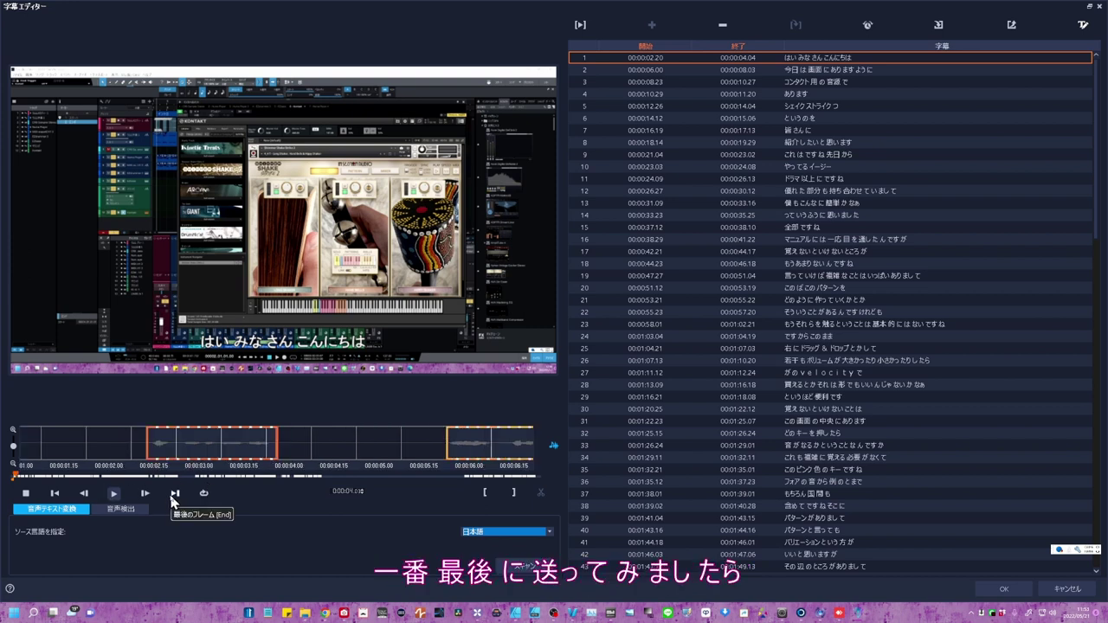
click(174, 493)
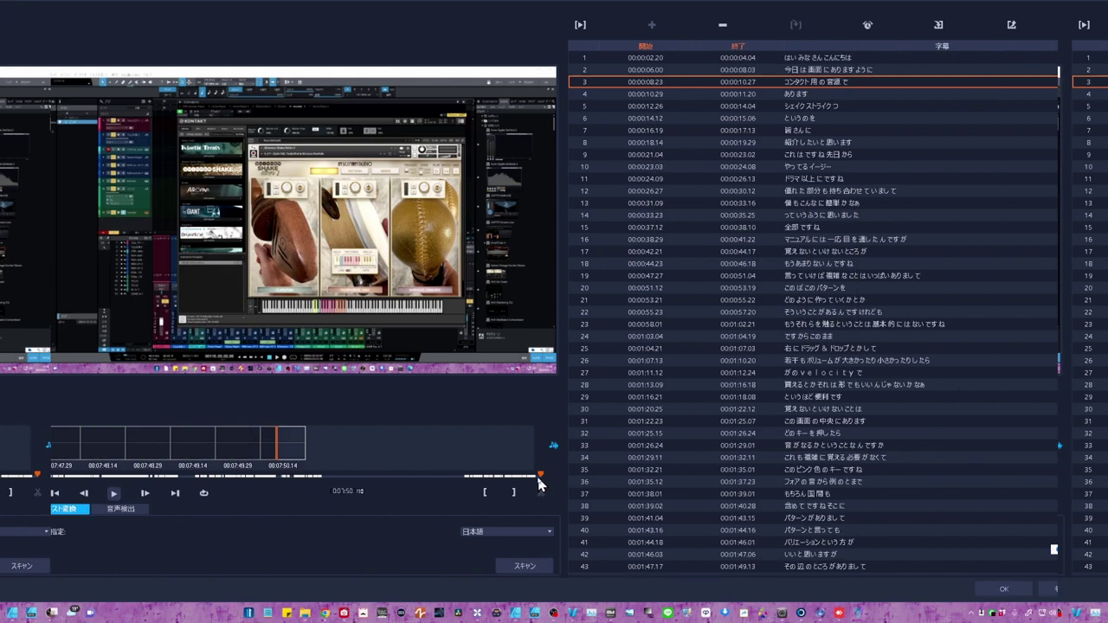
drag(540, 476, 13, 485)
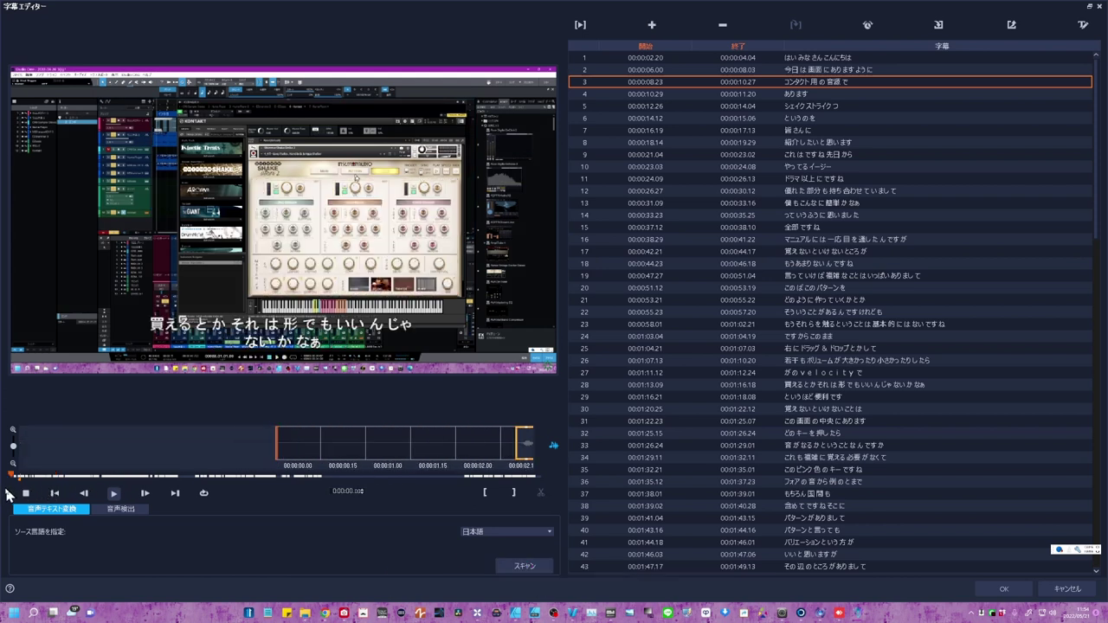
- Set the subtitle font size to 50 in the text options
click(1084, 25)
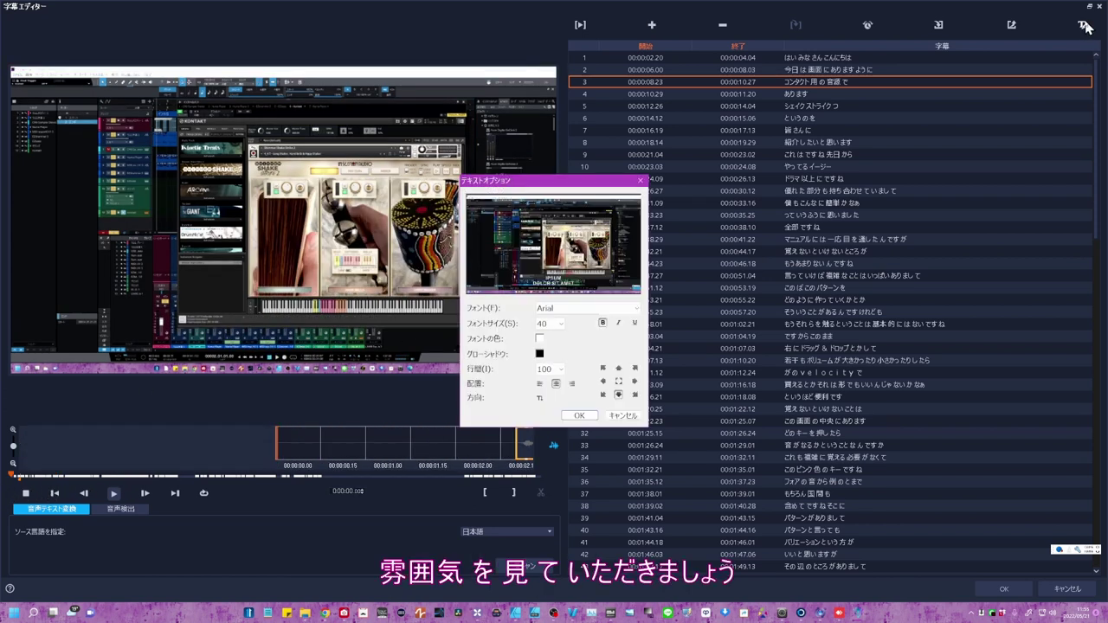
click(561, 324)
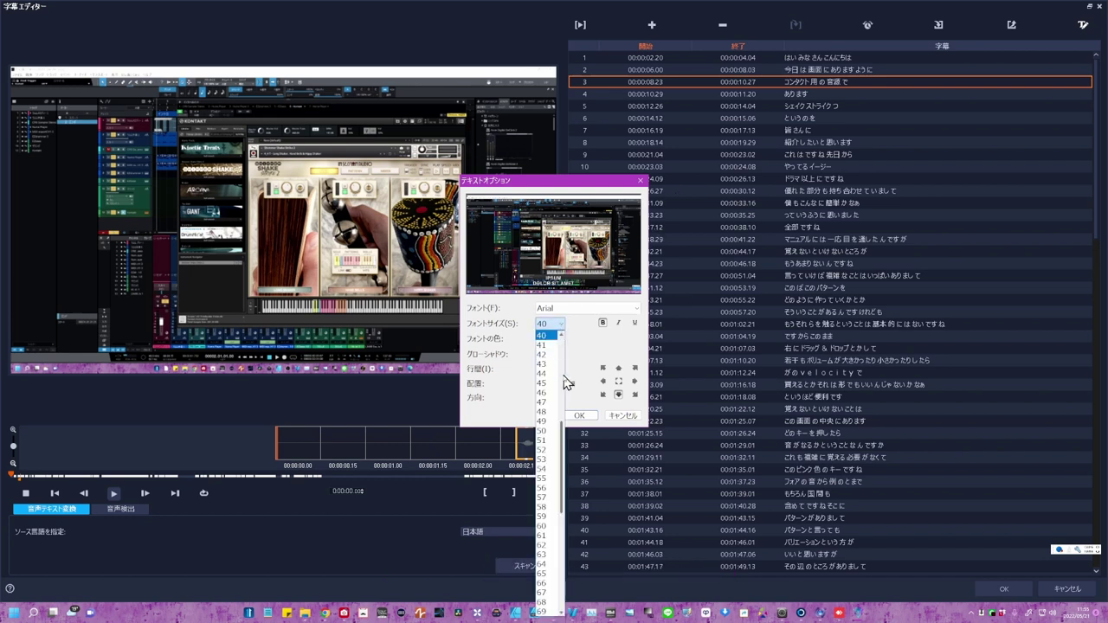
click(548, 431)
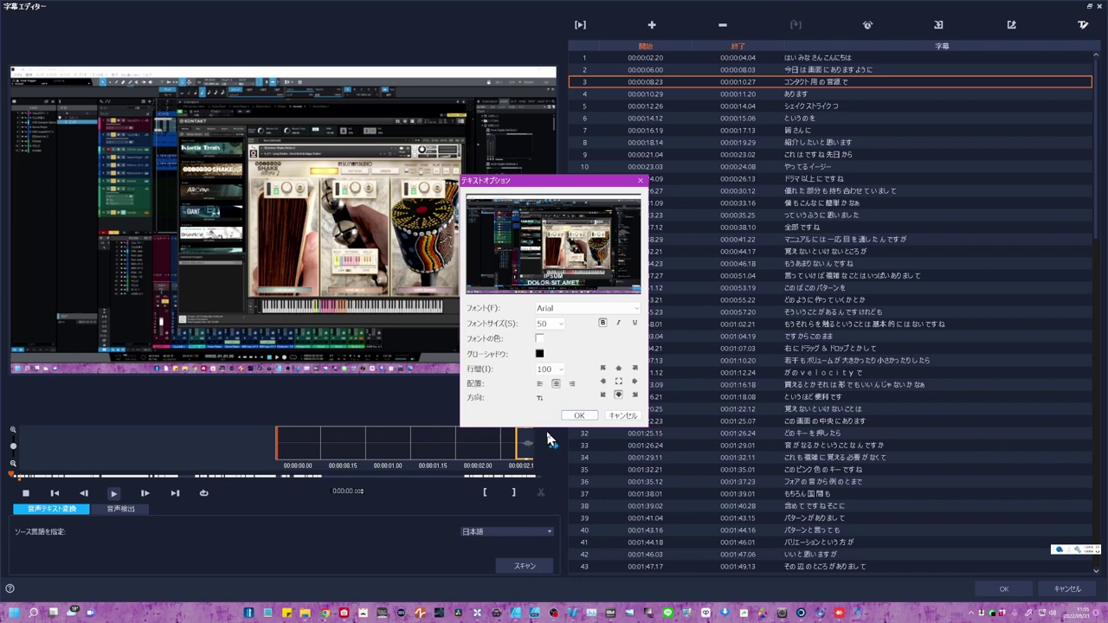
click(571, 416)
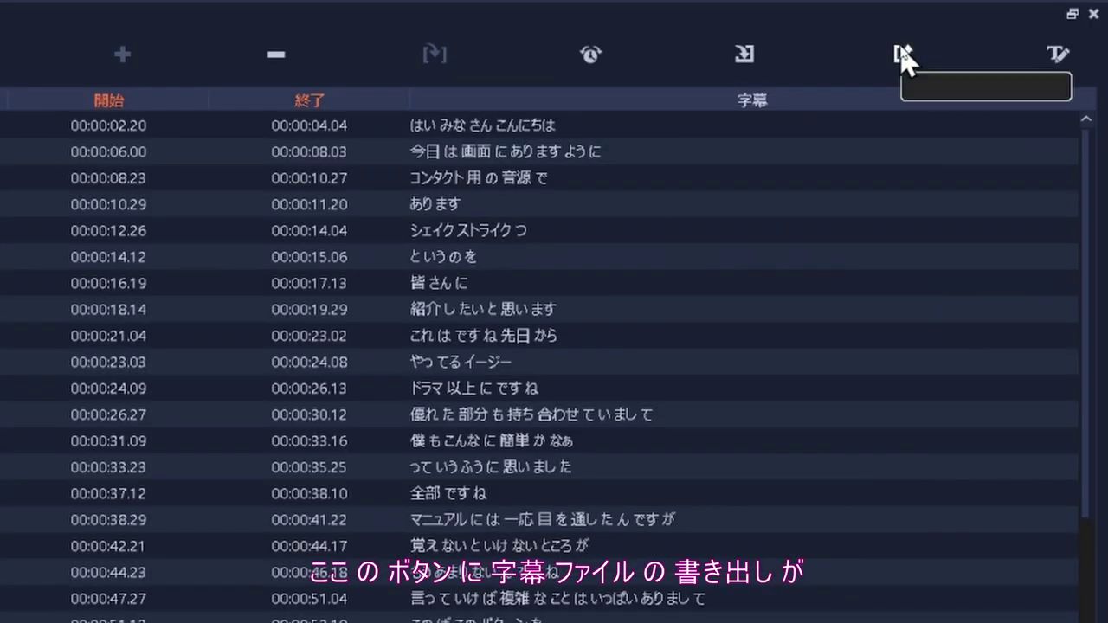
- Open the subtitle file export dialog and cancel it without saving
click(1014, 26)
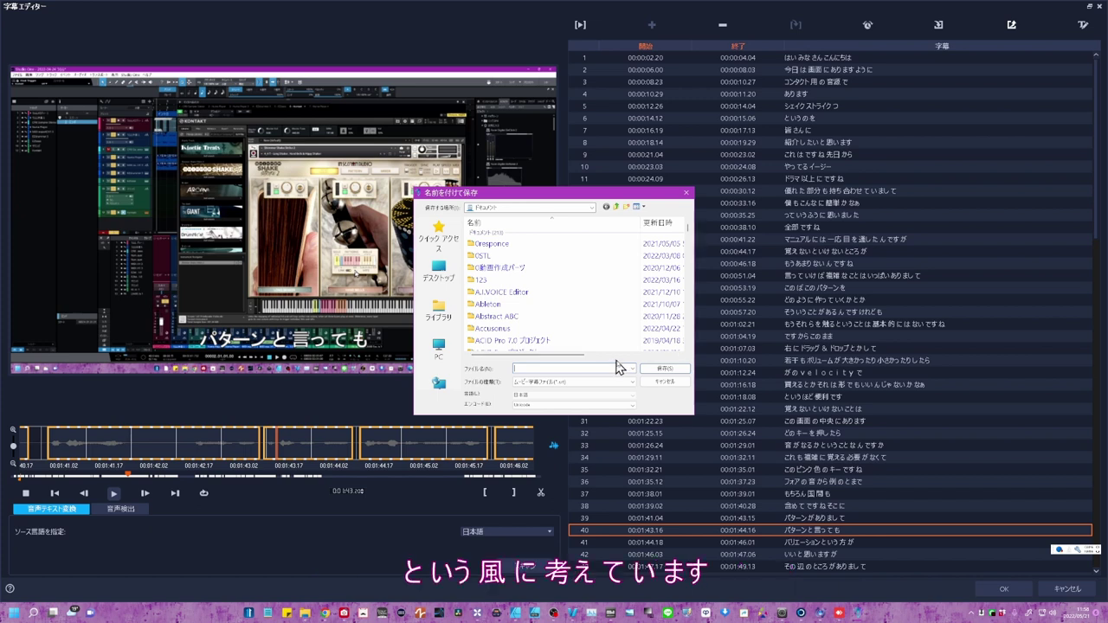
click(662, 382)
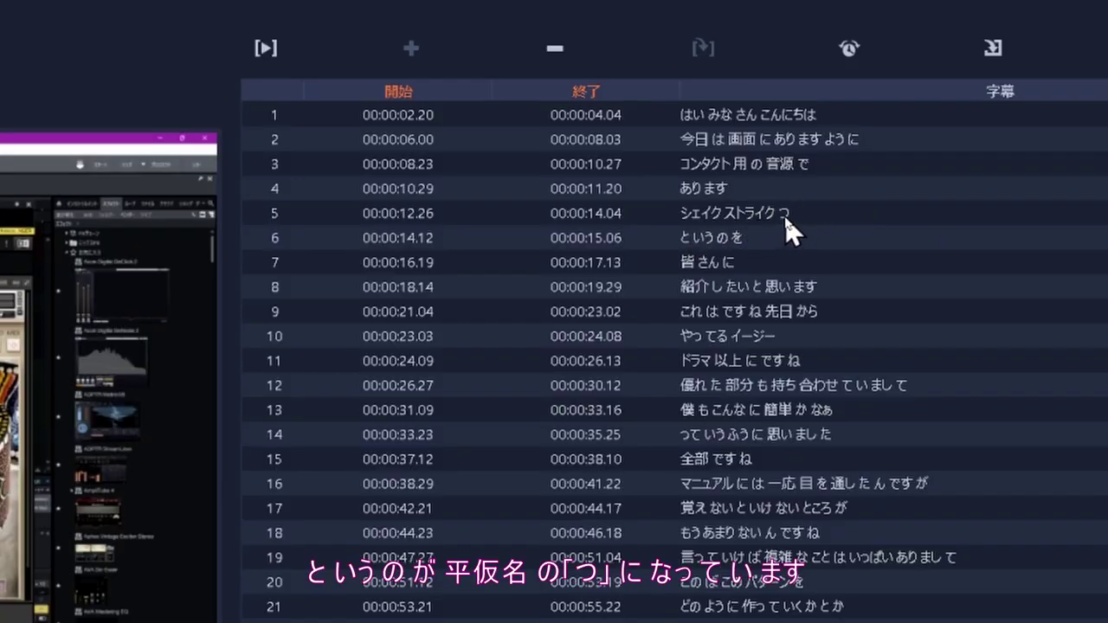
- Correct the text of subtitle 5 to "シェイク ストライク 2"
click(786, 216)
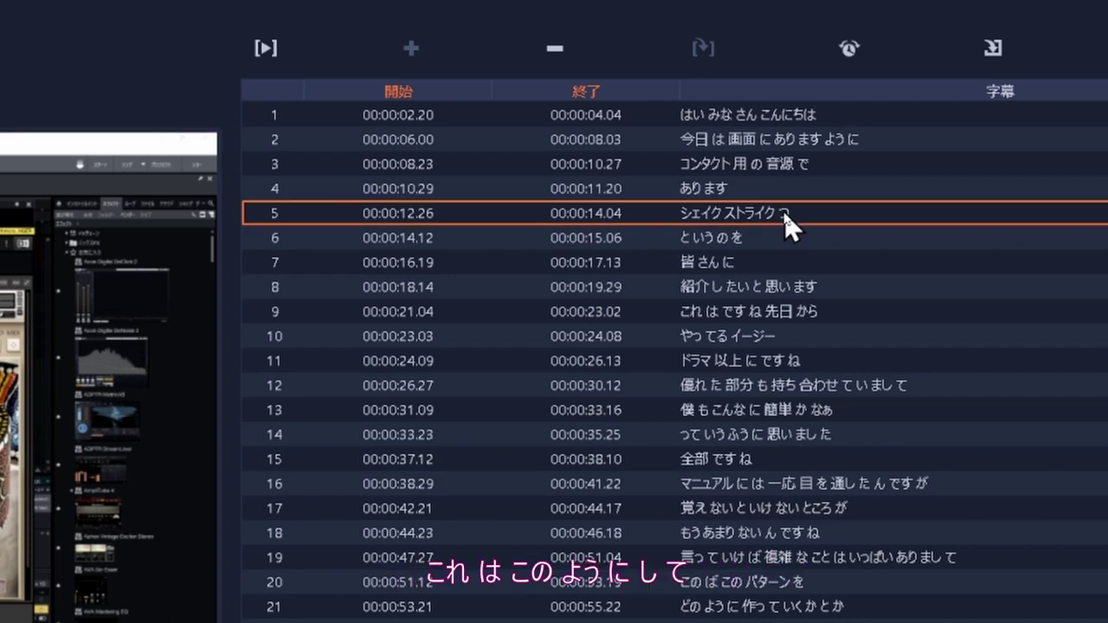
click(786, 216)
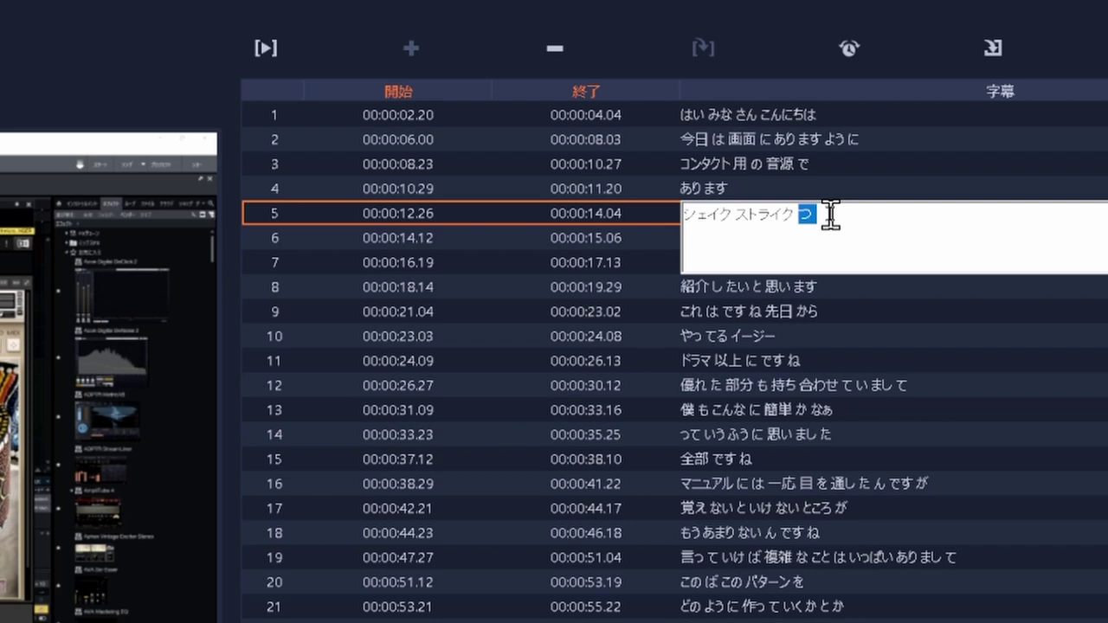
text(2)
key(Return)
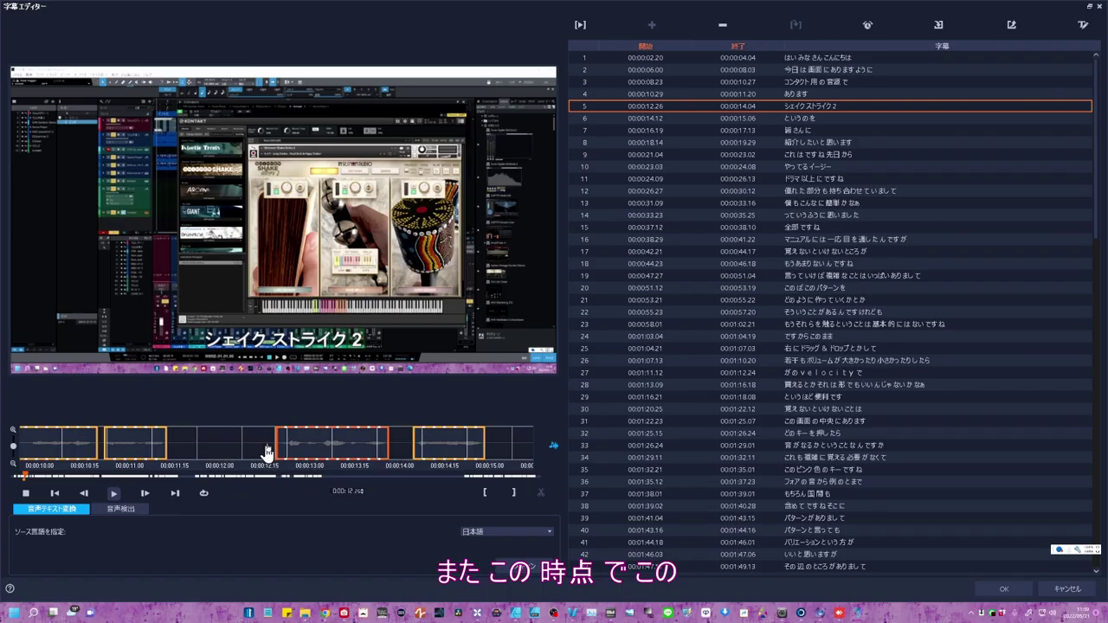
- Break subtitle 19 into two lines before "いっぱい ありまして" and play the preview from there
double_click(826, 275)
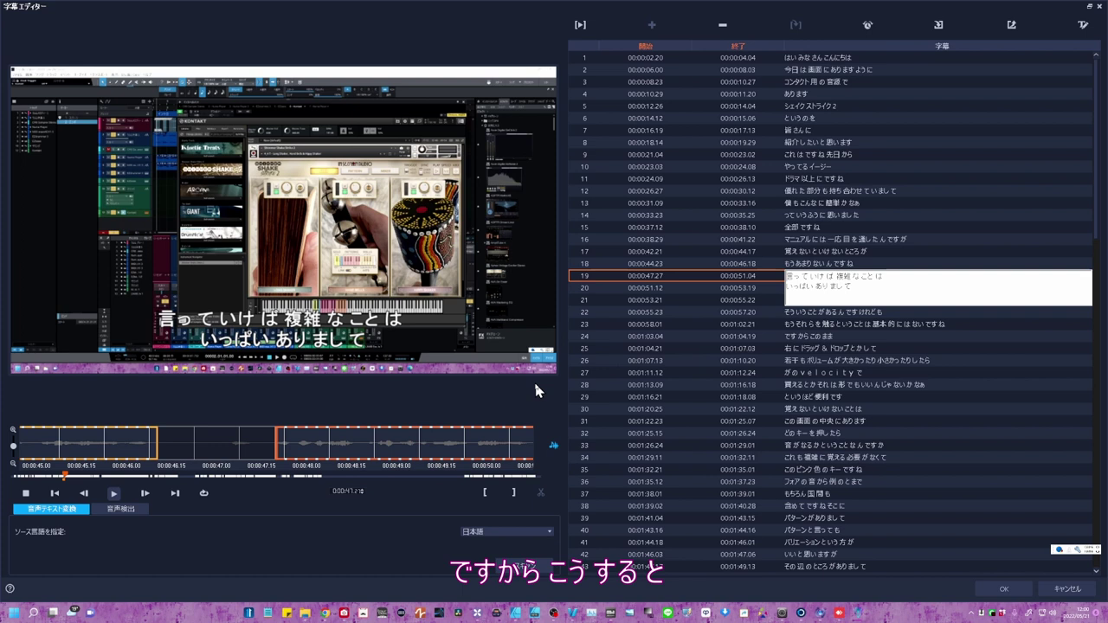
click(115, 495)
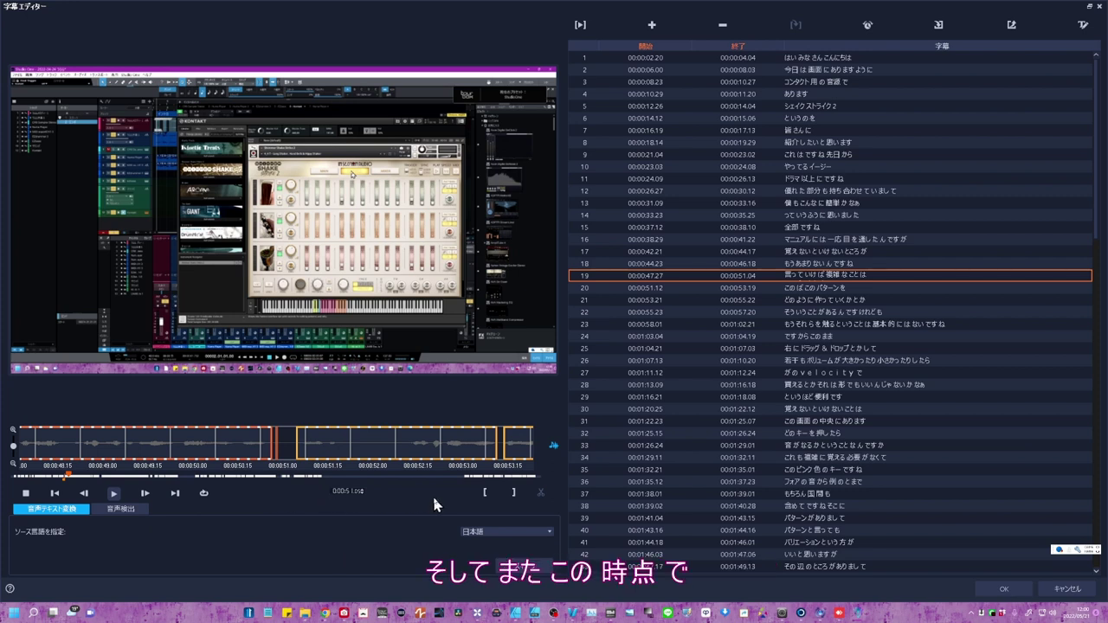
- Set the start of subtitle 19 to 00:00:51.00 and move the start of subtitle 20 to 00:00:51.11
click(485, 492)
drag(311, 445, 304, 455)
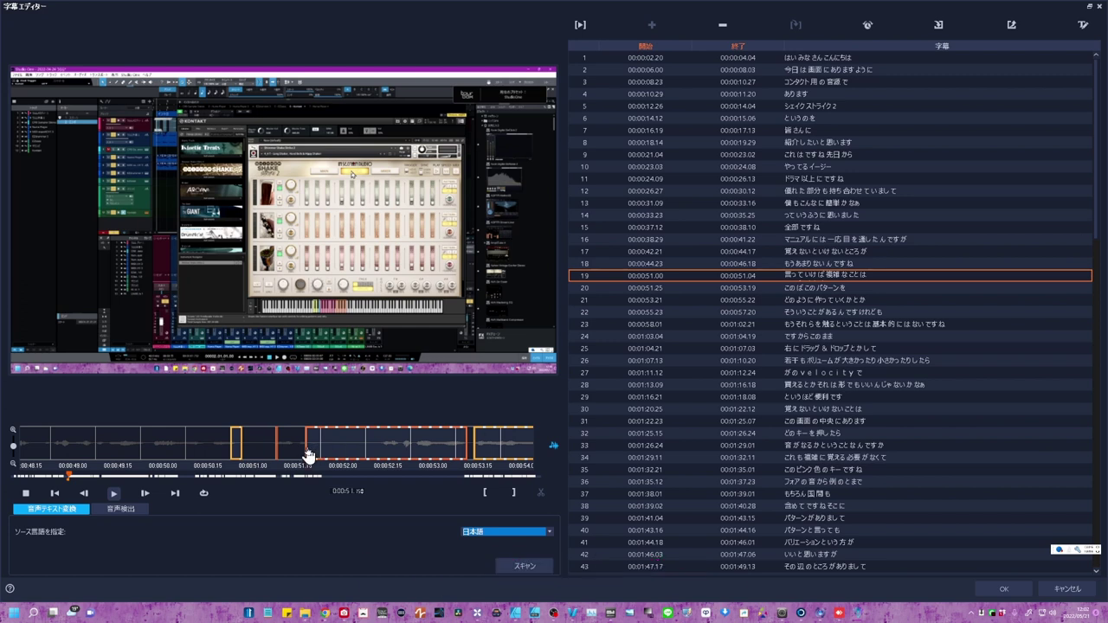
drag(304, 454, 265, 446)
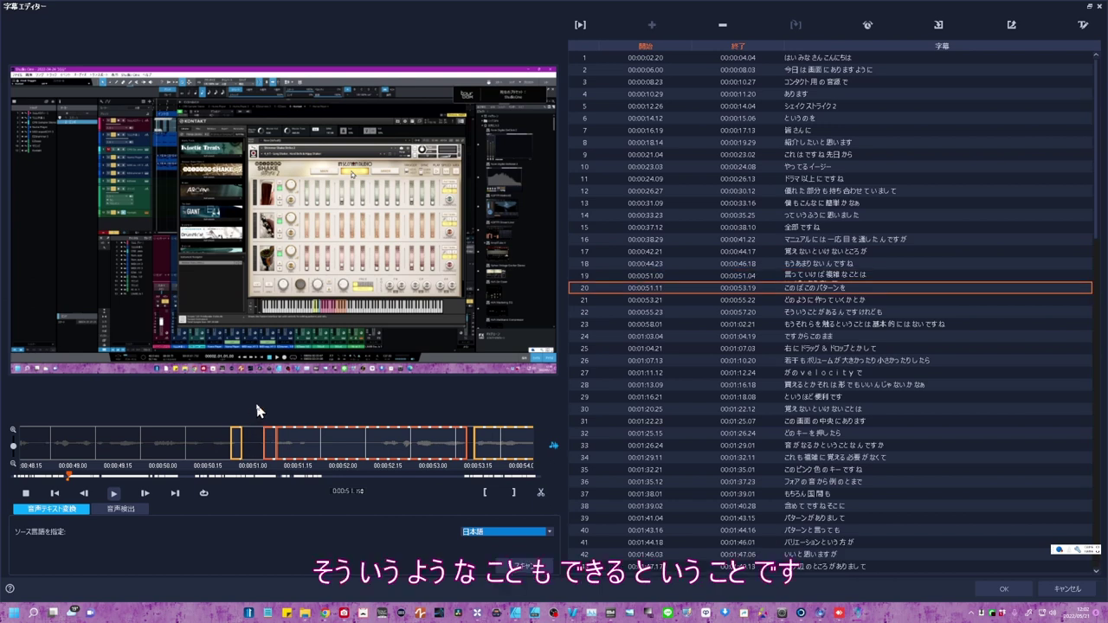
click(259, 474)
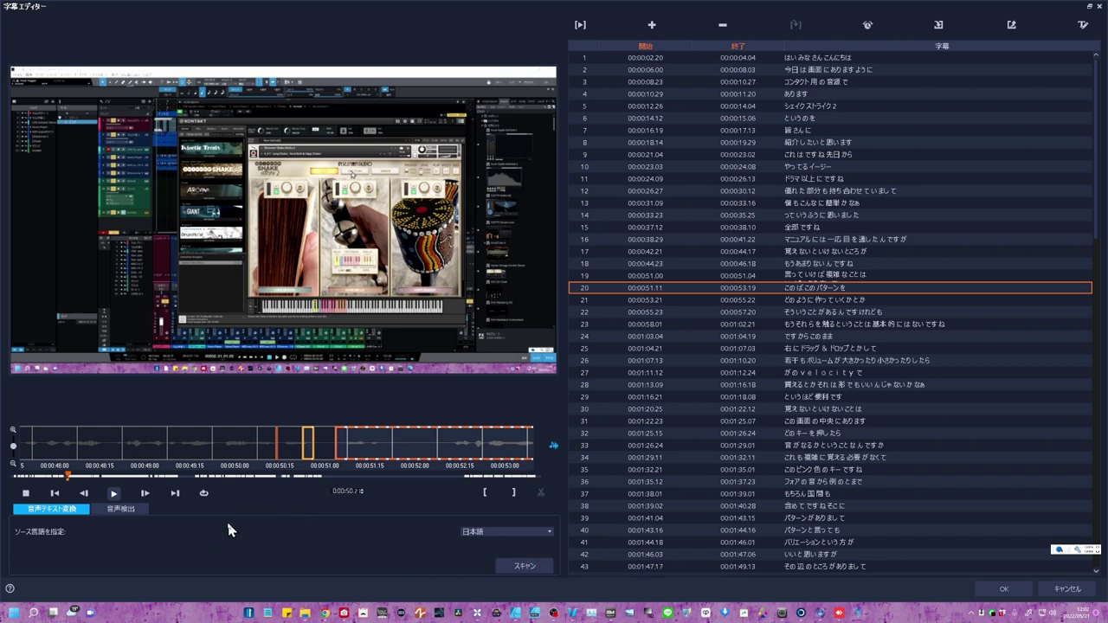
- Examine the voice detection parameters and the available source languages for speech-to-text without changing them
click(118, 510)
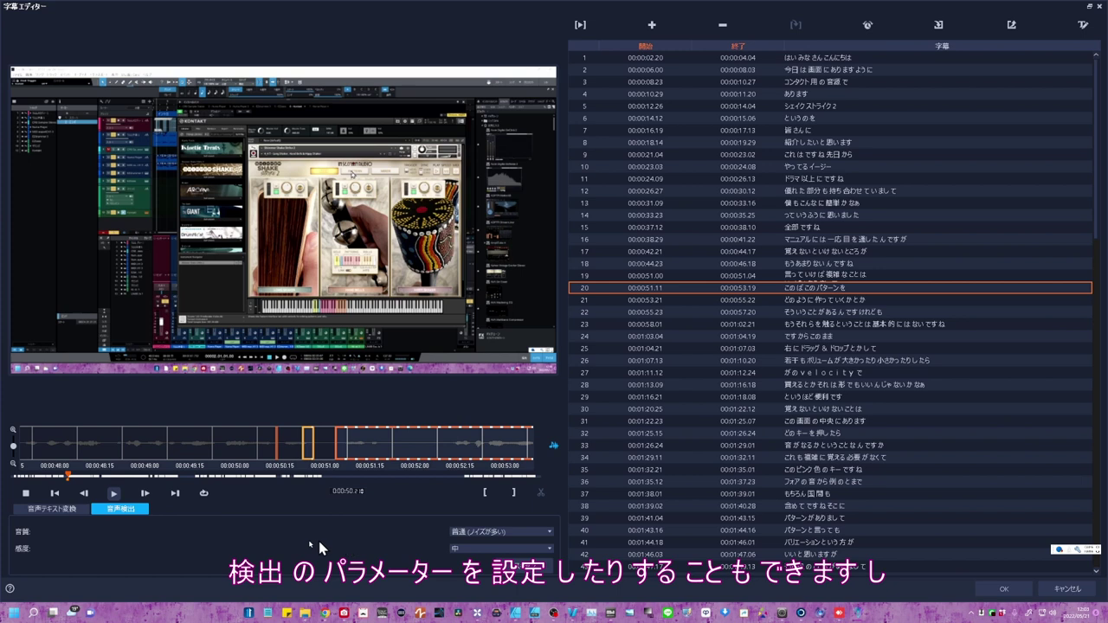
click(54, 509)
click(552, 537)
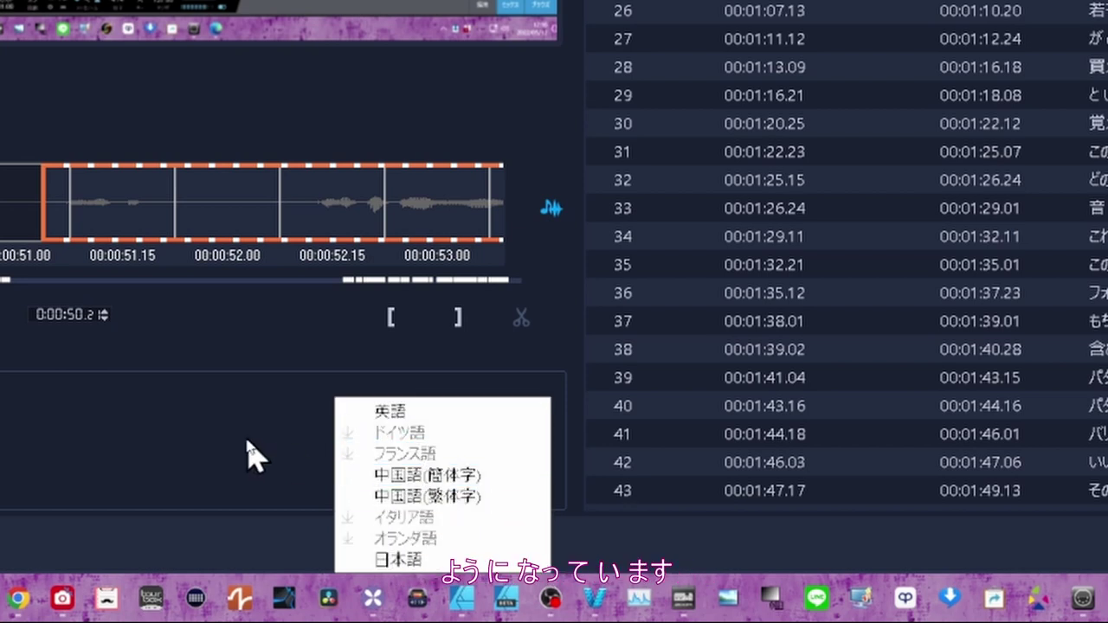
click(247, 443)
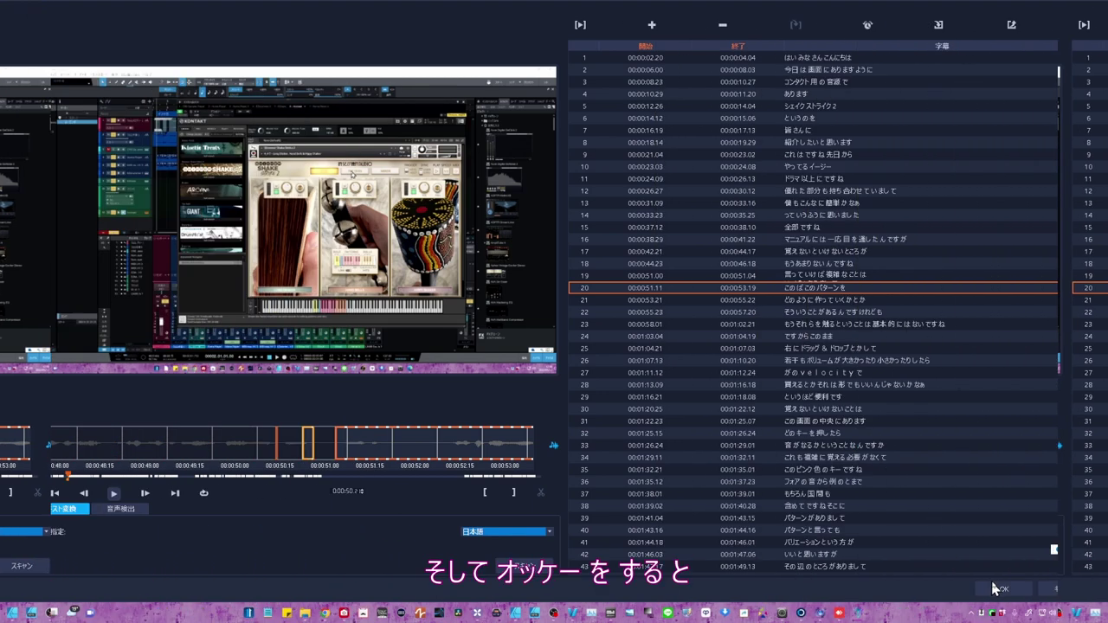
- Confirm the edited subtitles and insert them as titles on the タイトル1 track
click(1005, 589)
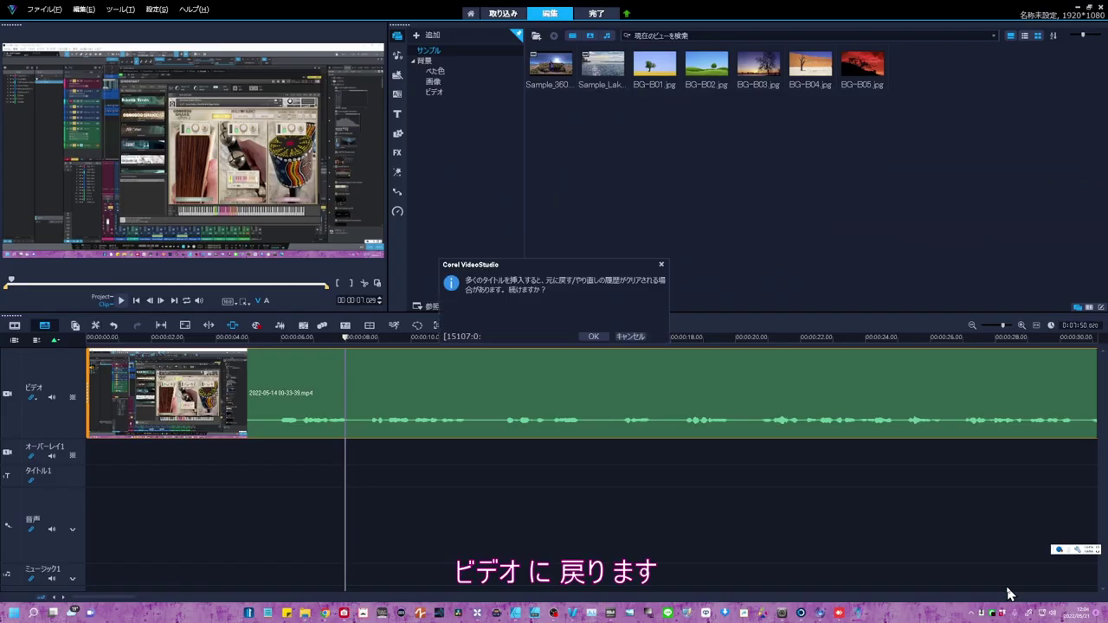
click(593, 336)
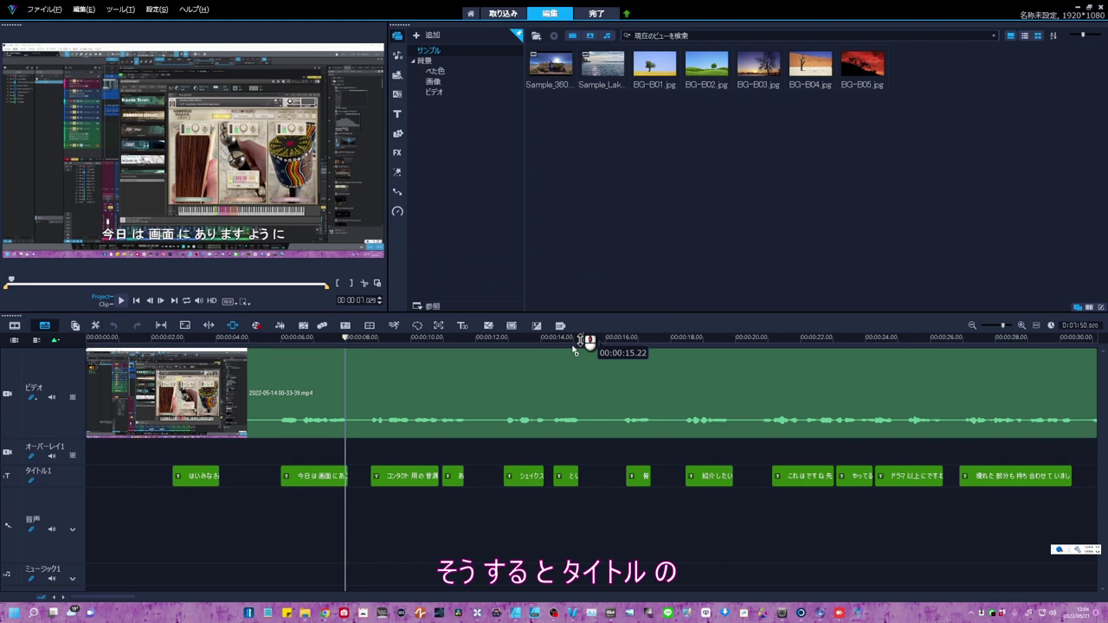
- Open the title options for the first subtitle clip, はい みなさん こんにちは, and move its text slightly lower in the frame
click(210, 507)
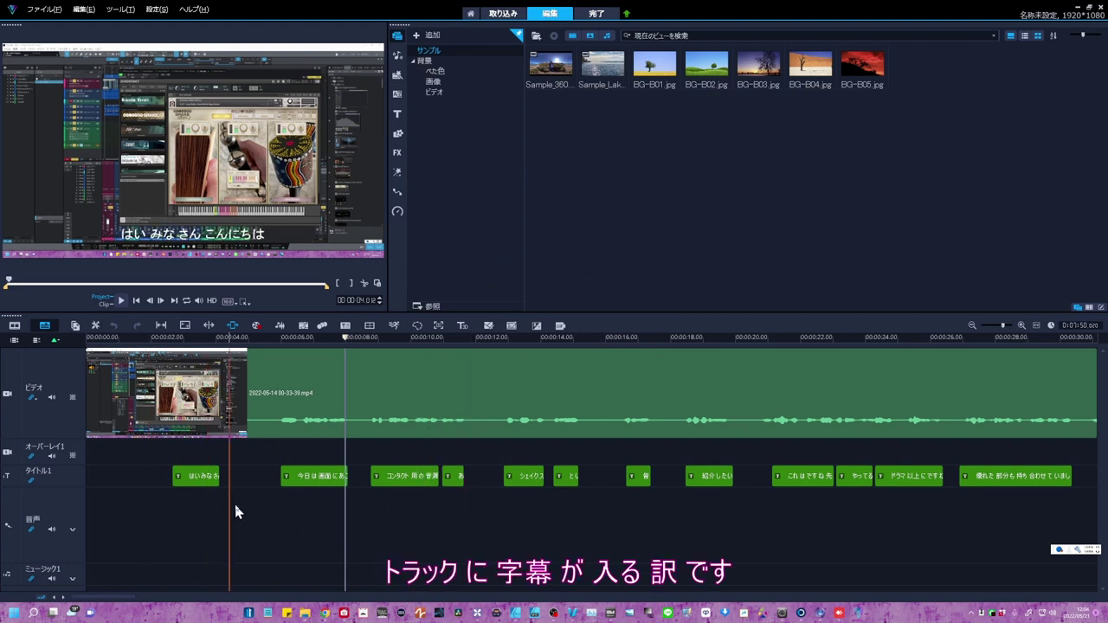
drag(214, 505, 222, 482)
click(204, 475)
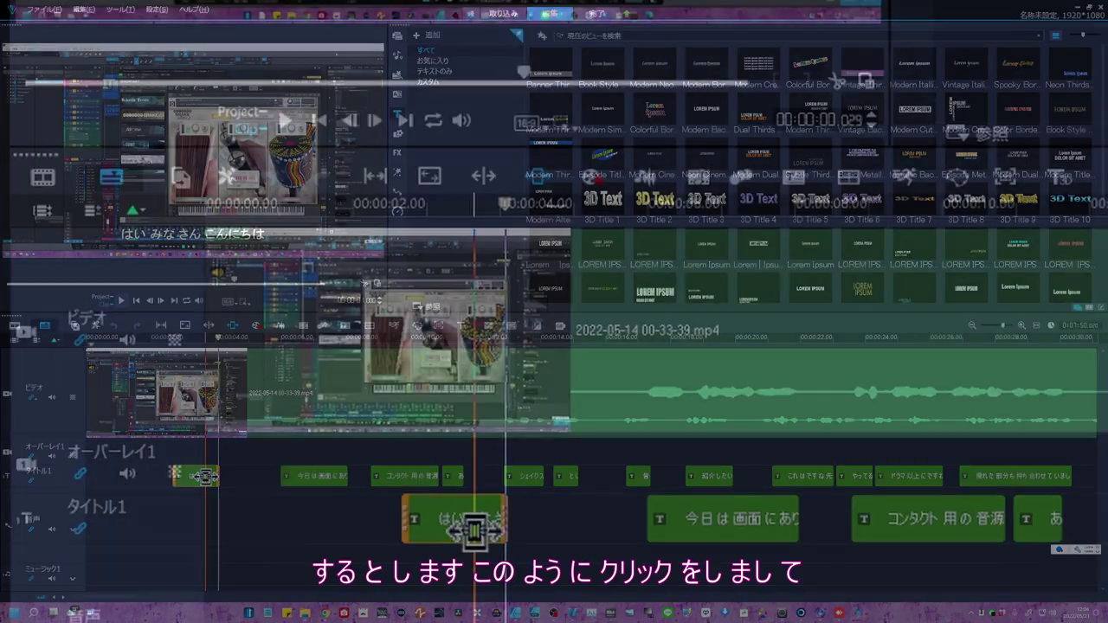
key(space)
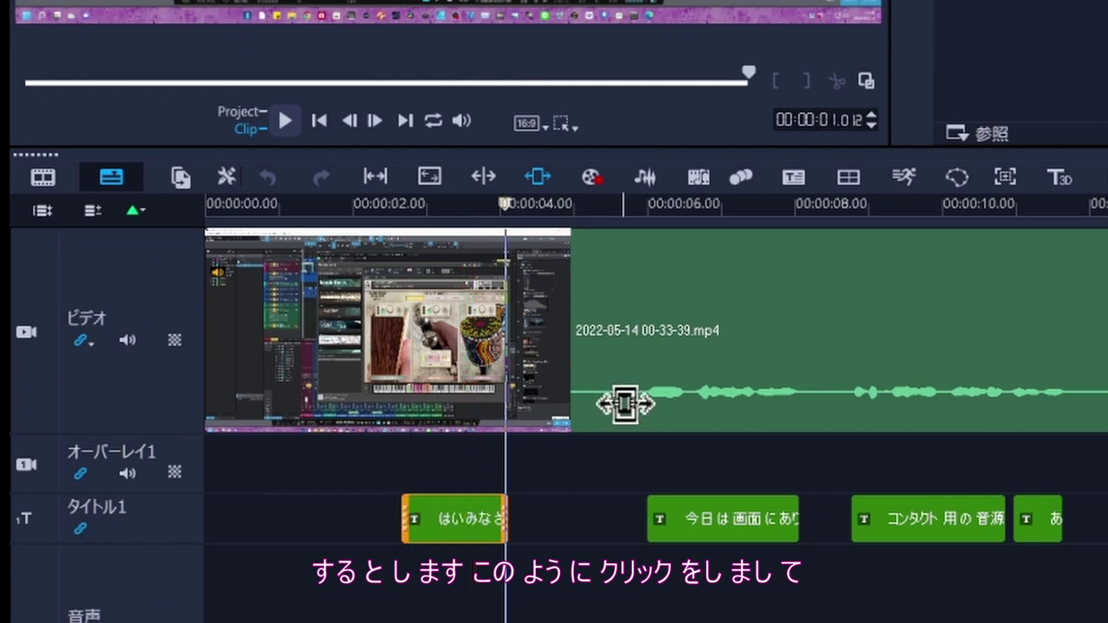
right_click(467, 532)
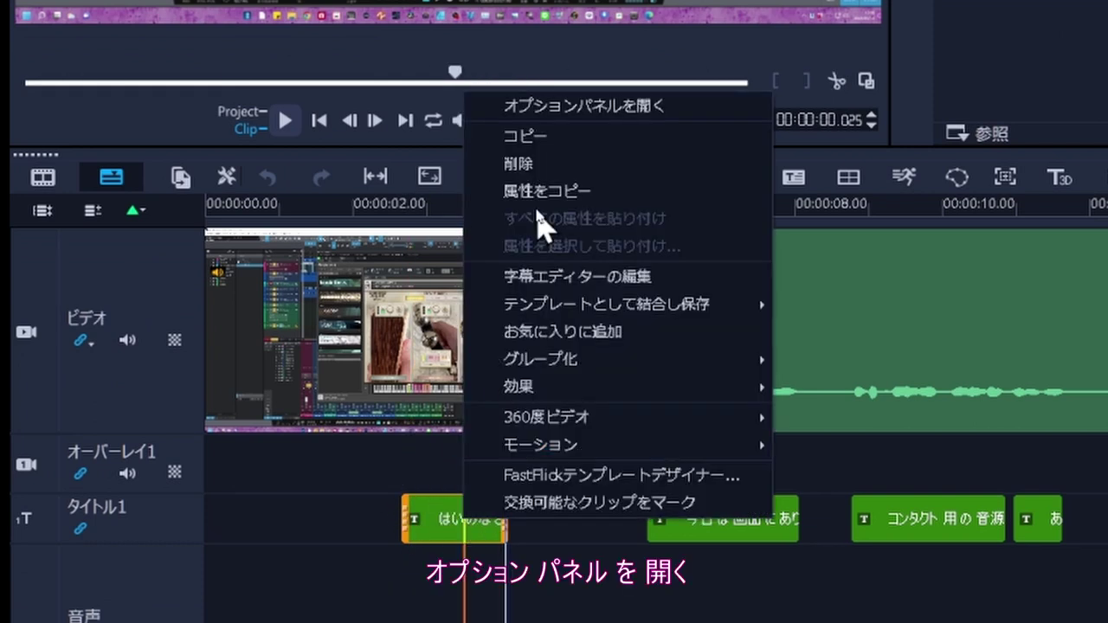
click(565, 107)
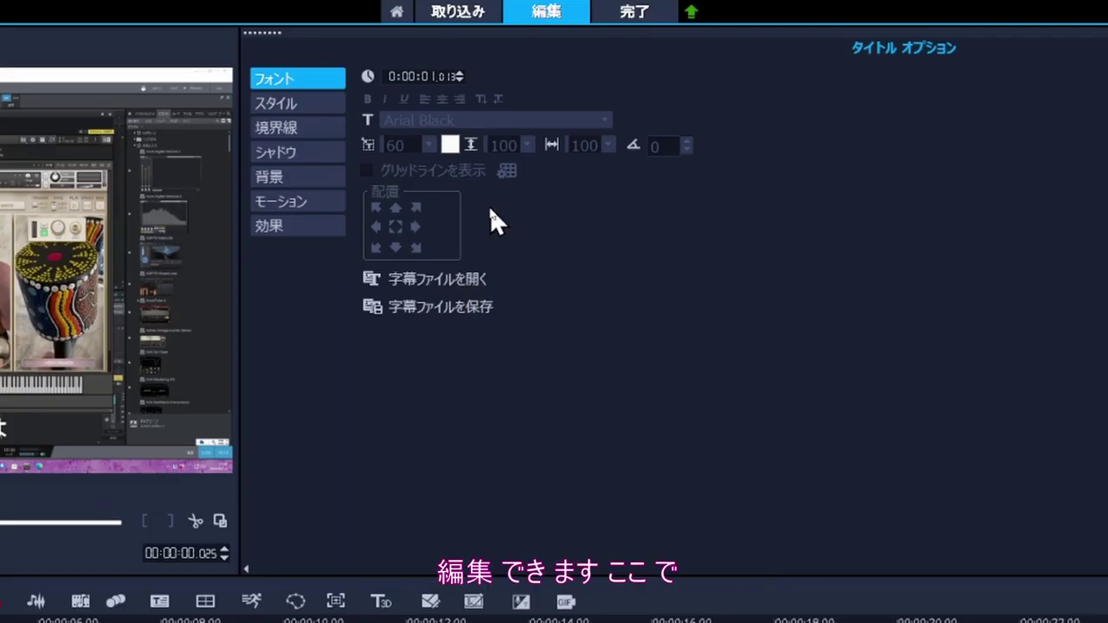
click(180, 244)
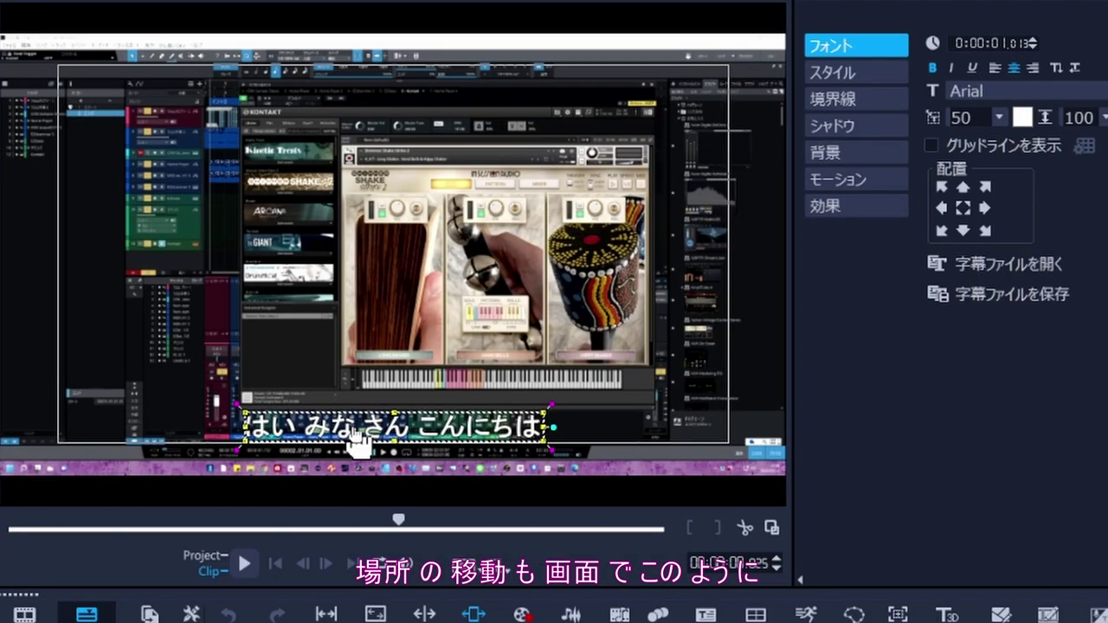
drag(355, 442, 363, 452)
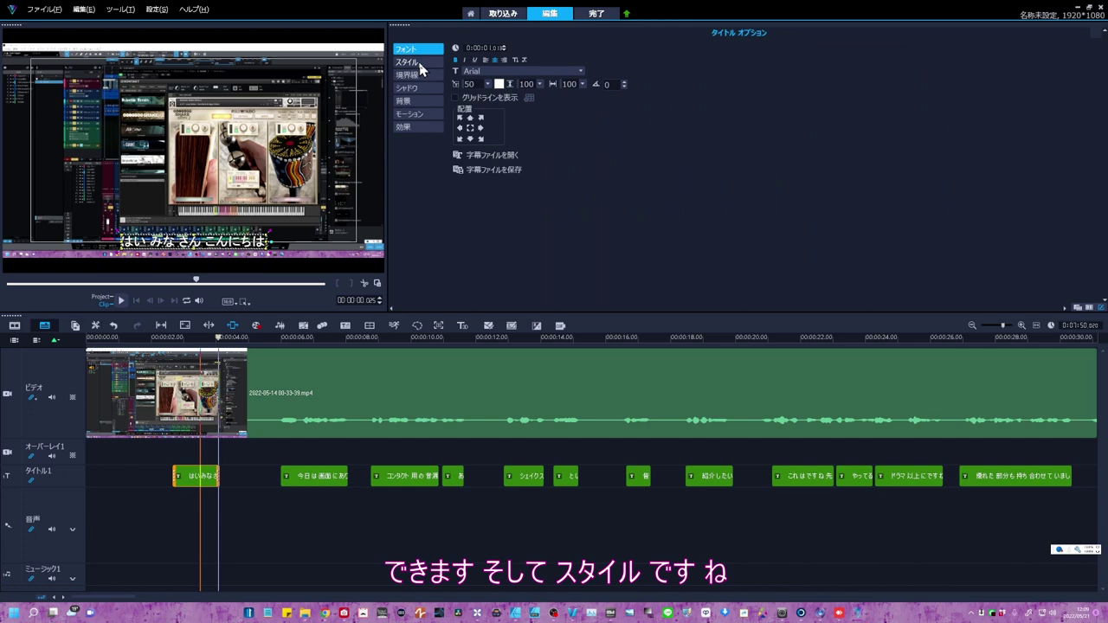
- Try several preset text styles on the first subtitle and apply the orange one, fifth in the fourth row
click(407, 63)
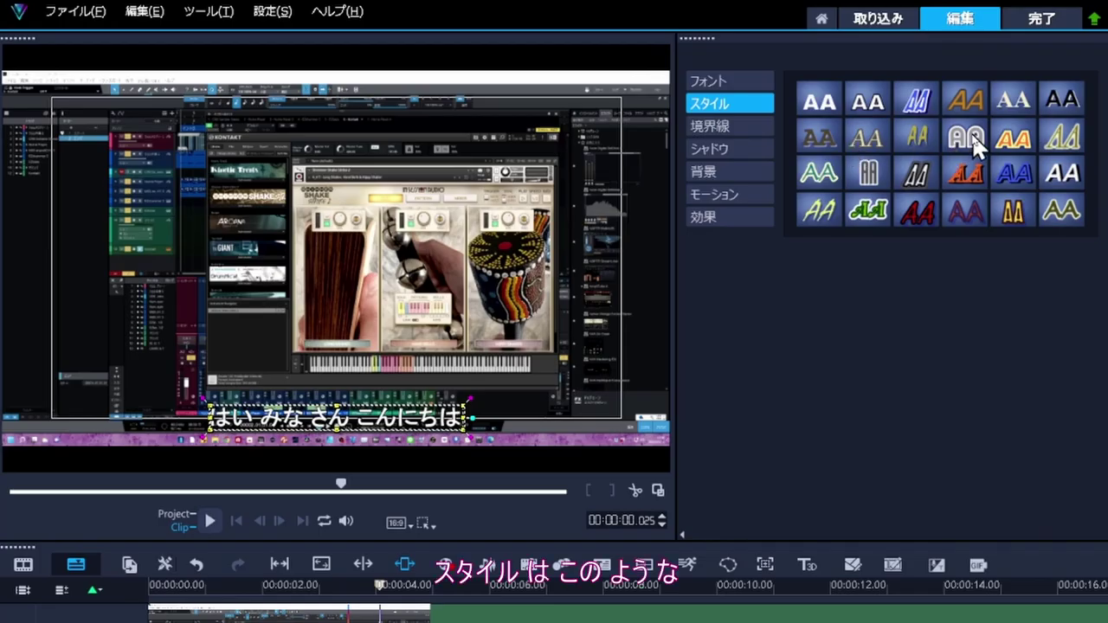
click(552, 80)
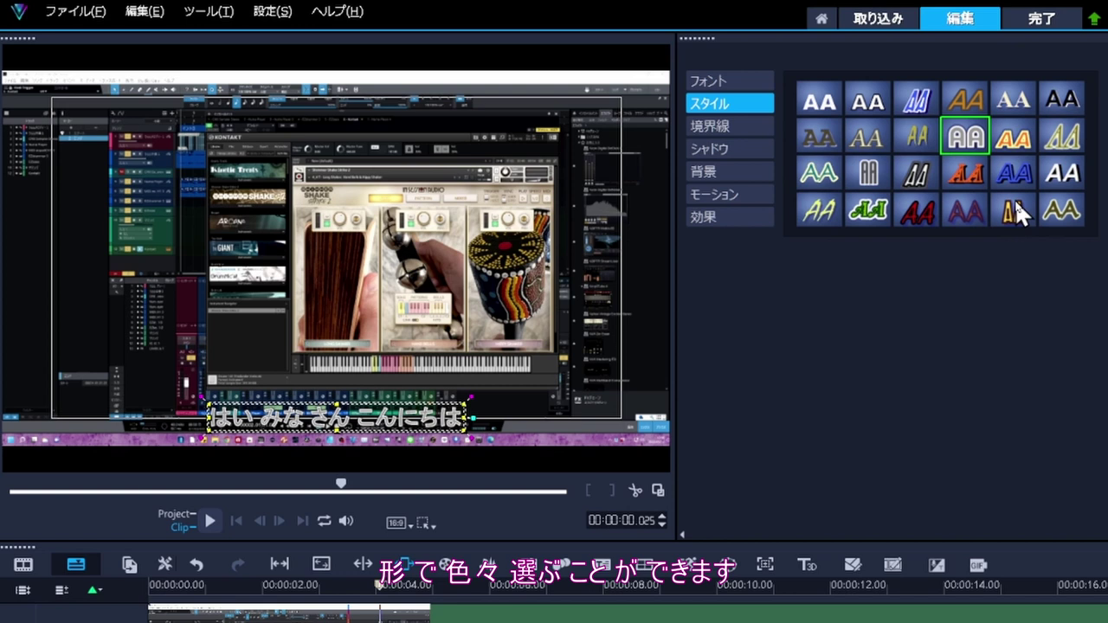
click(1051, 209)
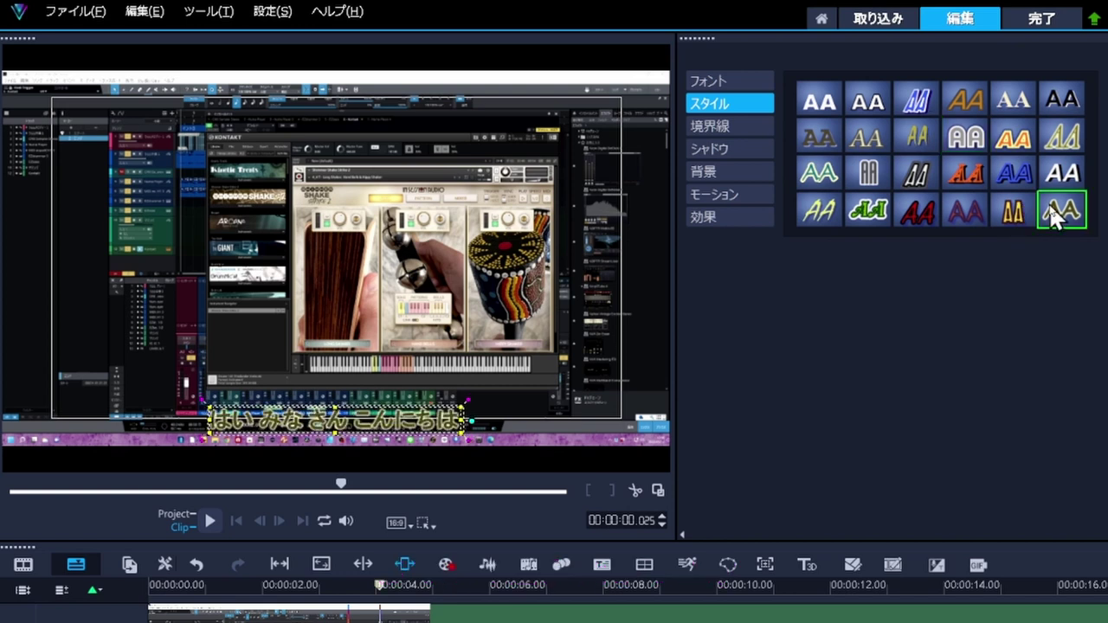
click(1008, 210)
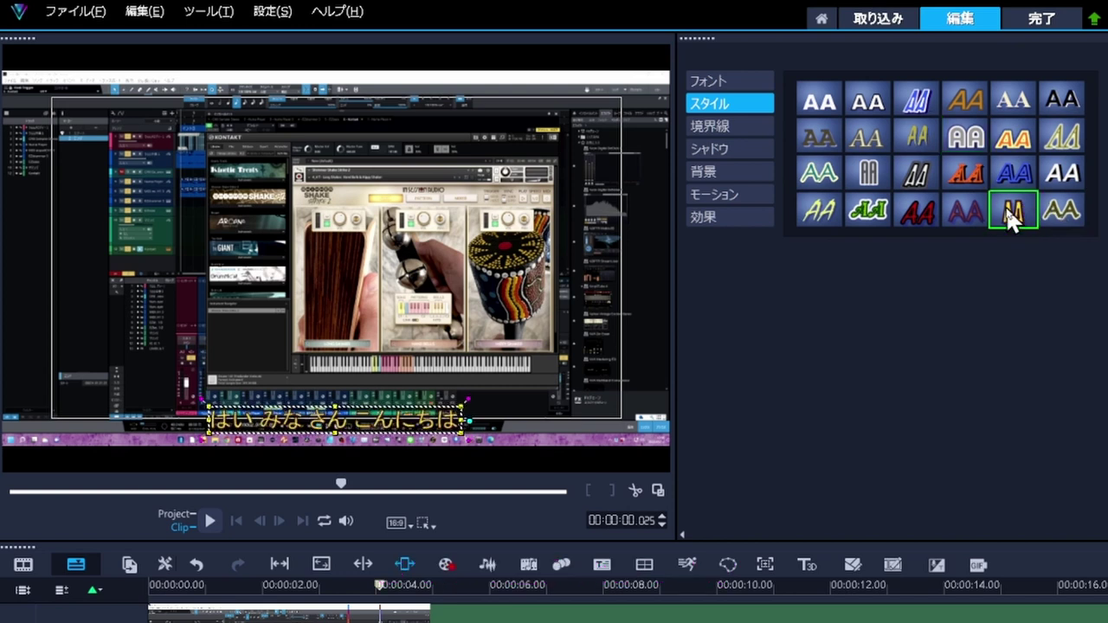
- Set the first subtitle's text colour to pale yellow from the Standard Palette
click(741, 83)
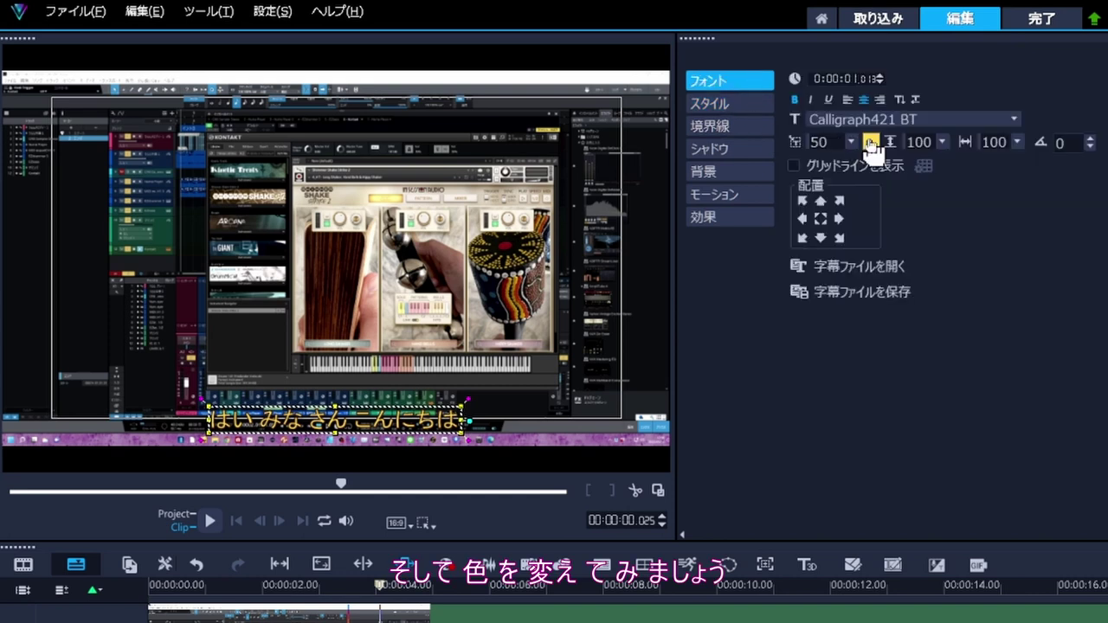
click(871, 143)
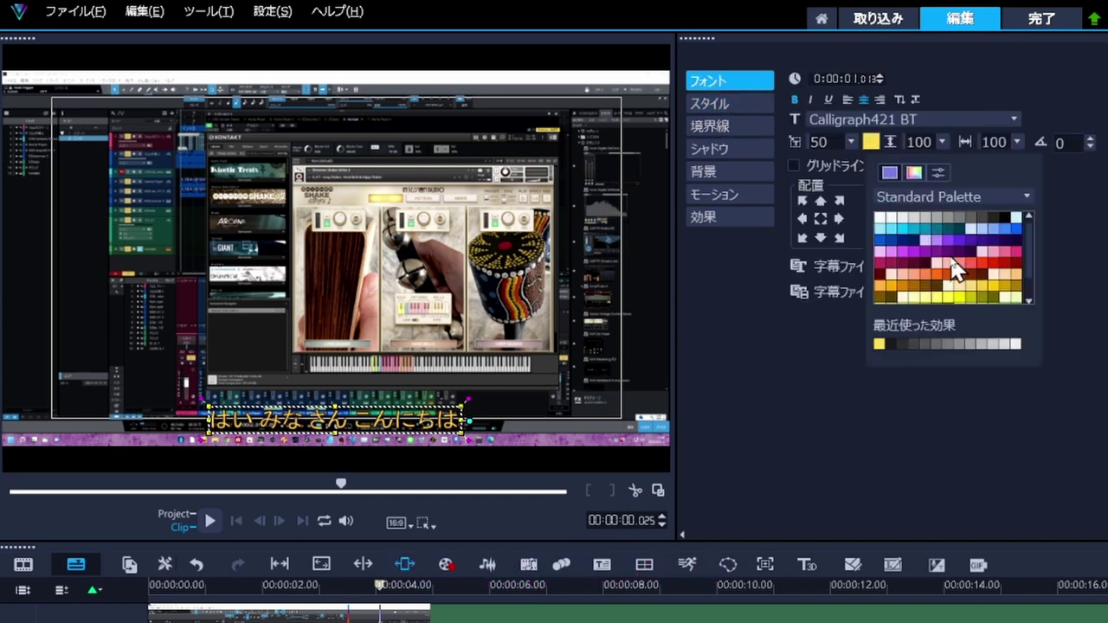
click(1009, 296)
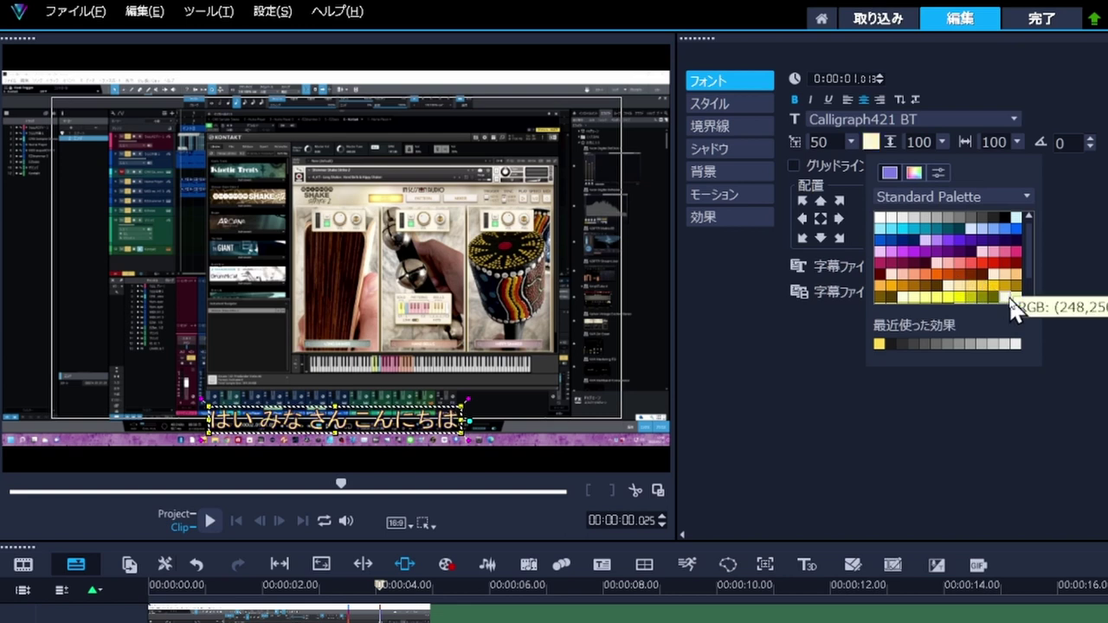
click(738, 268)
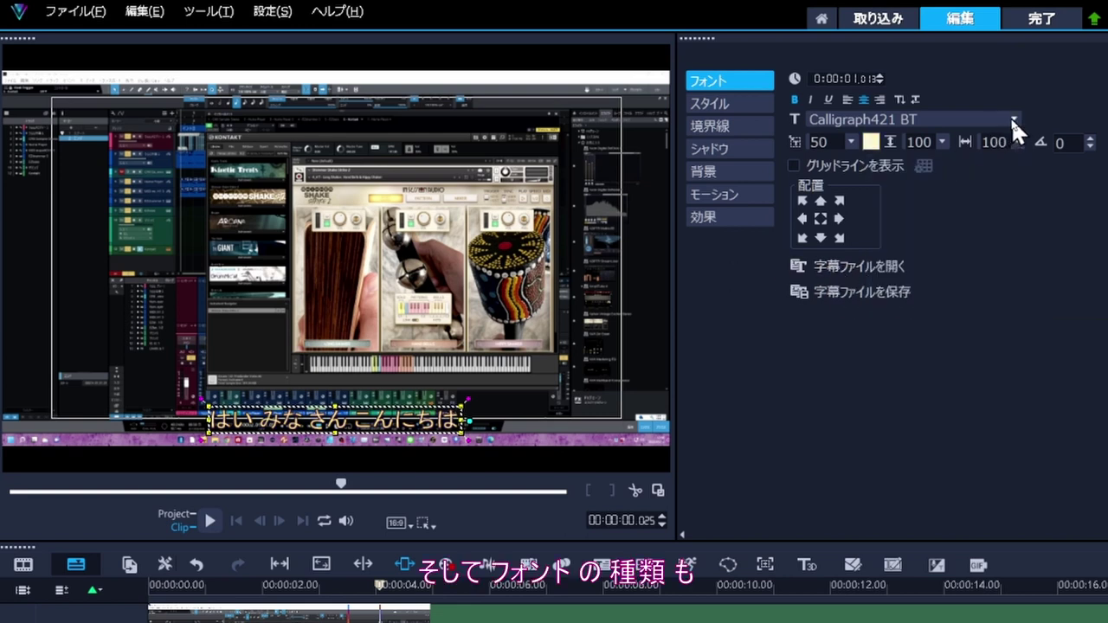
- Set the first subtitle's font to ワッフルE and move the text back to the horizontal centre of the frame
click(1011, 117)
scroll(1039, 174, down, 1)
scroll(1037, 169, down, 4)
scroll(1037, 242, down, 8)
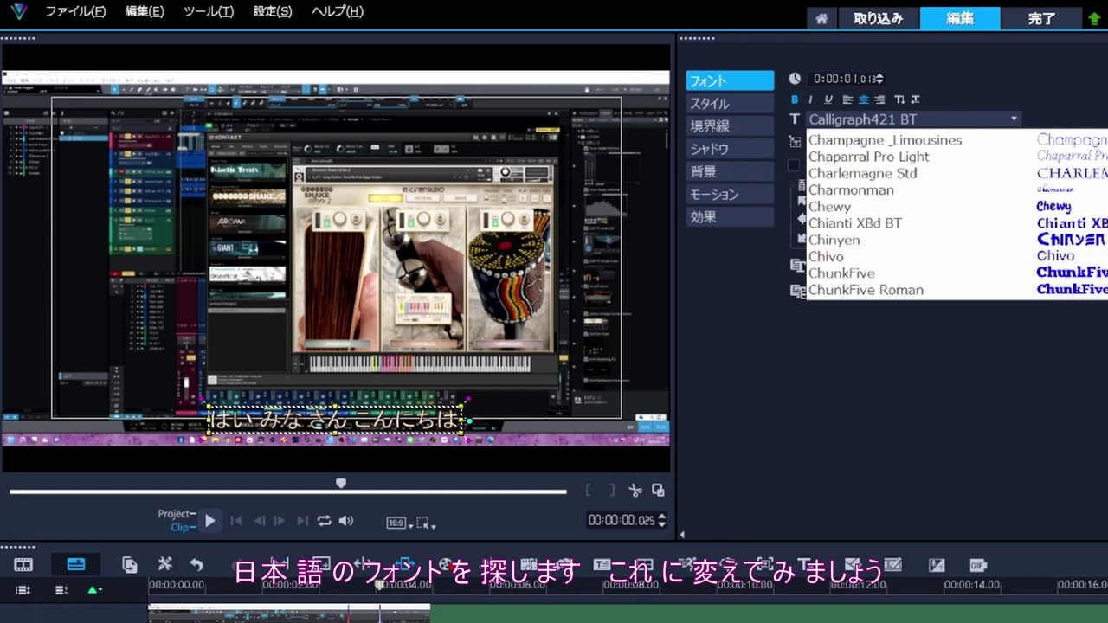
scroll(952, 214, down, 20)
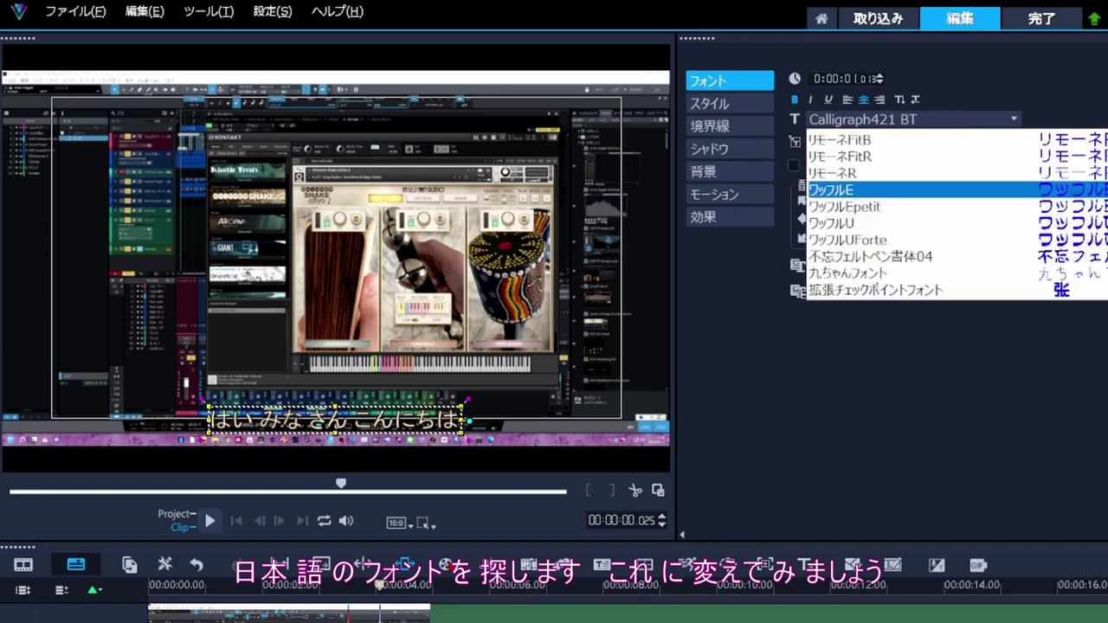
key(Return)
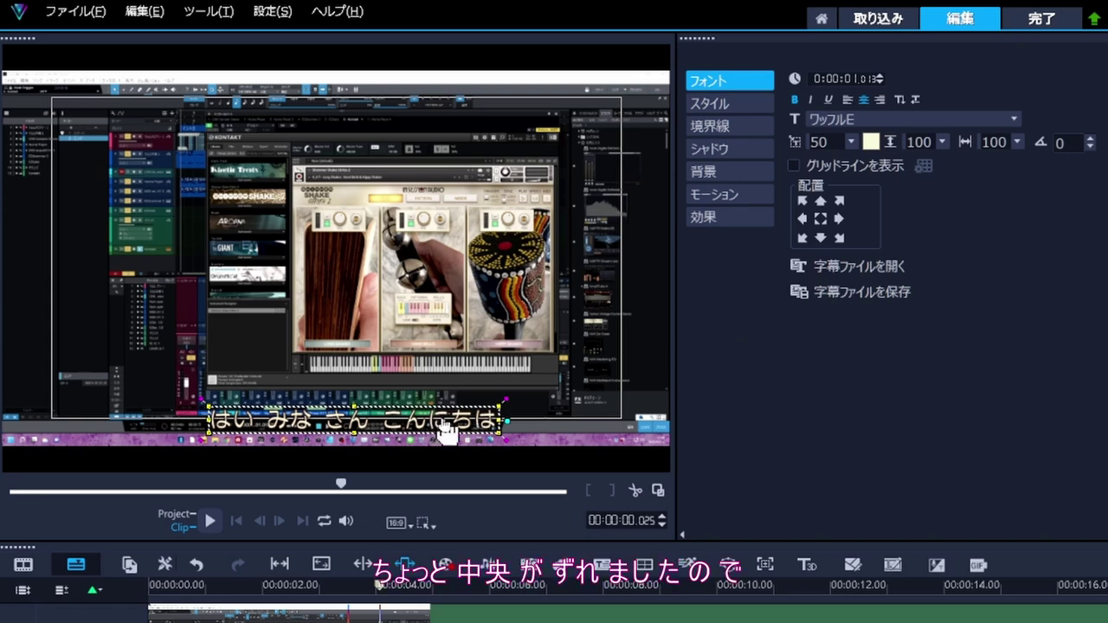
drag(441, 435, 423, 435)
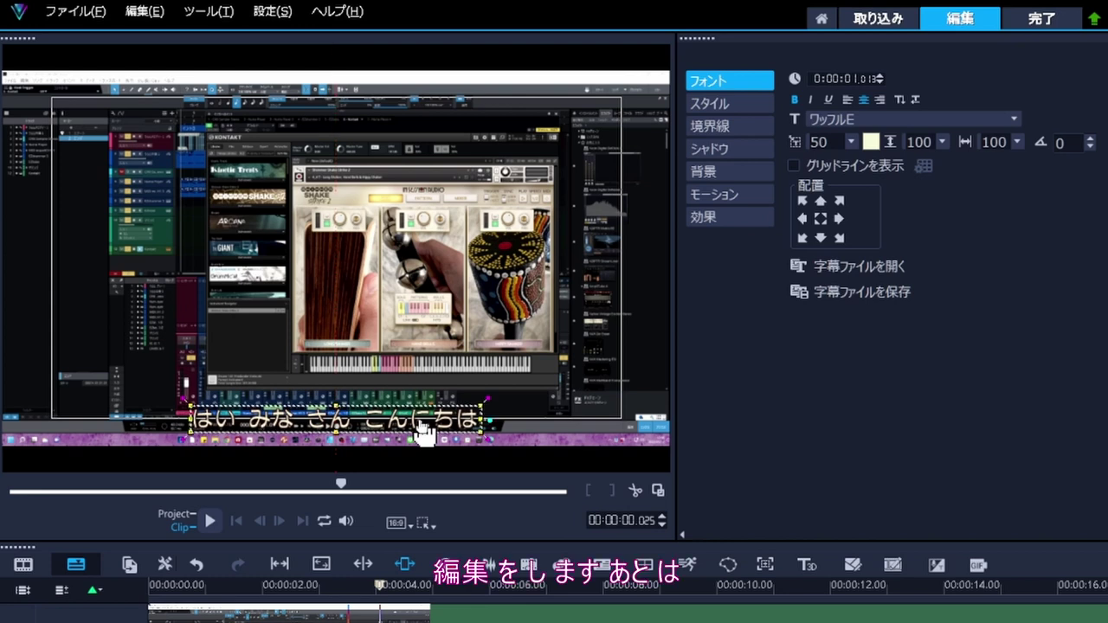
- Give the first subtitle a solid blue rectangular backdrop fitted to the text (テキストでフィット, 矩形) after trying the full-width 単色の背景バー
click(744, 147)
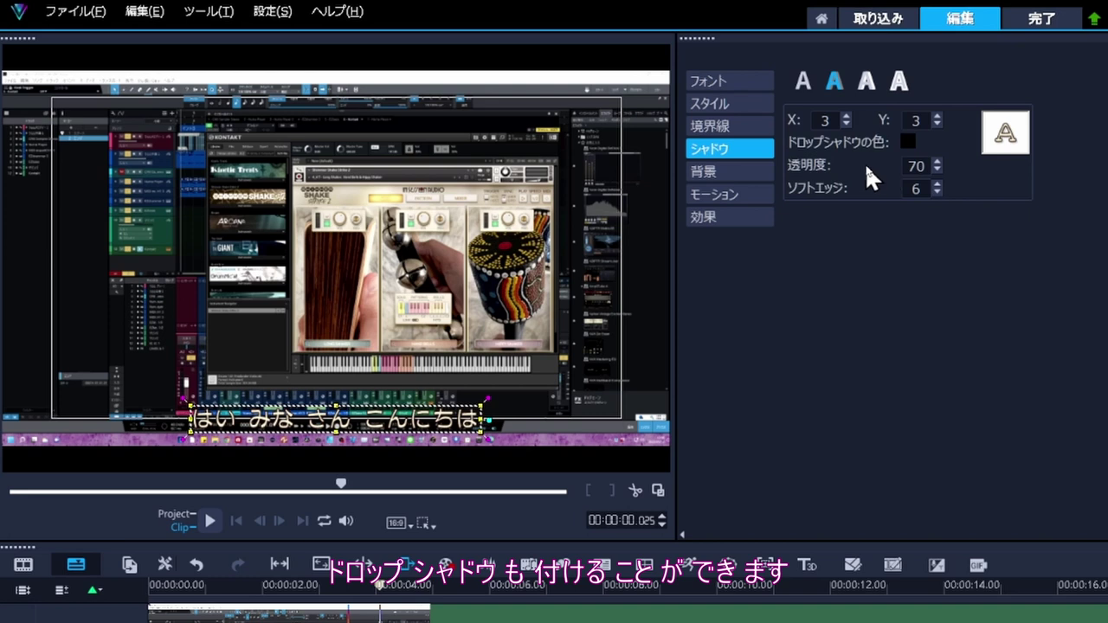
click(730, 167)
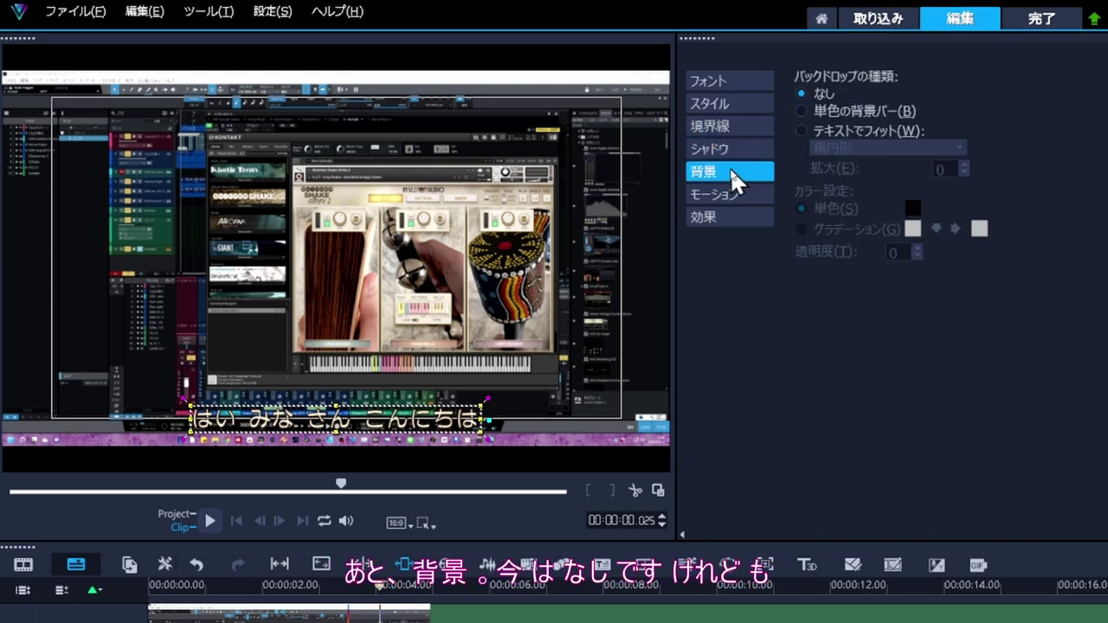
click(801, 111)
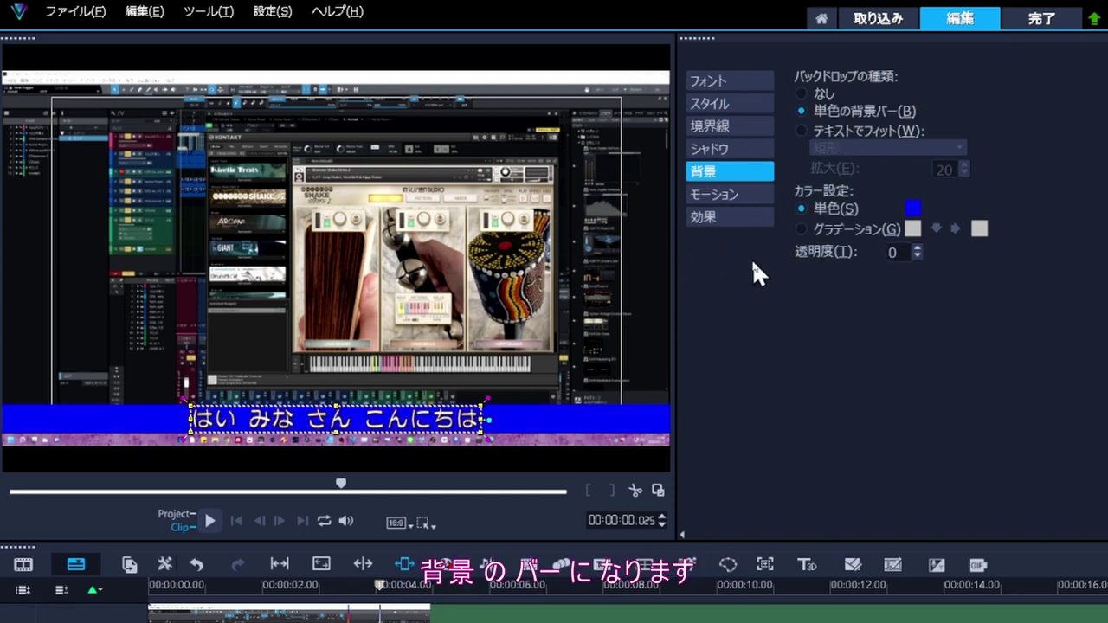
click(803, 133)
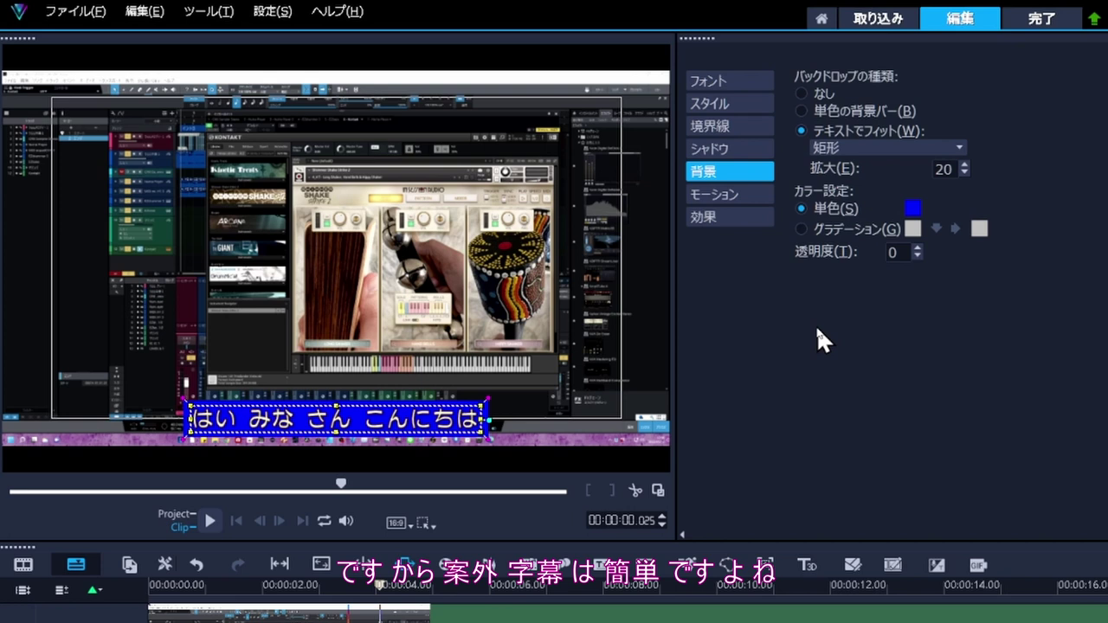
click(563, 489)
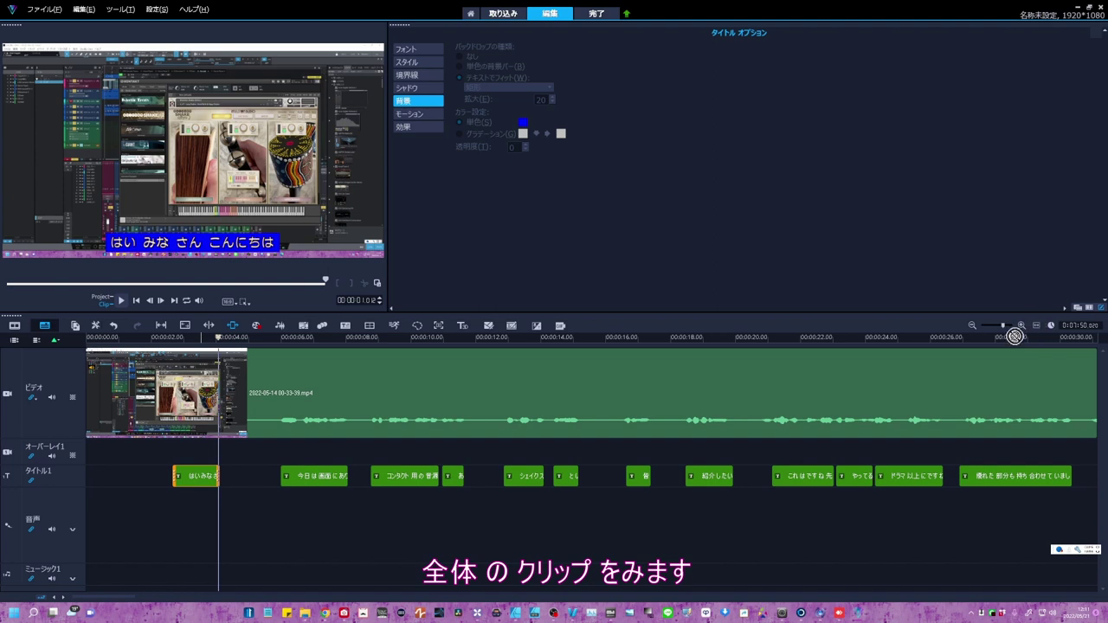
- Fit the whole project in the timeline and copy the attributes of the first subtitle clip on タイトル1
click(1037, 327)
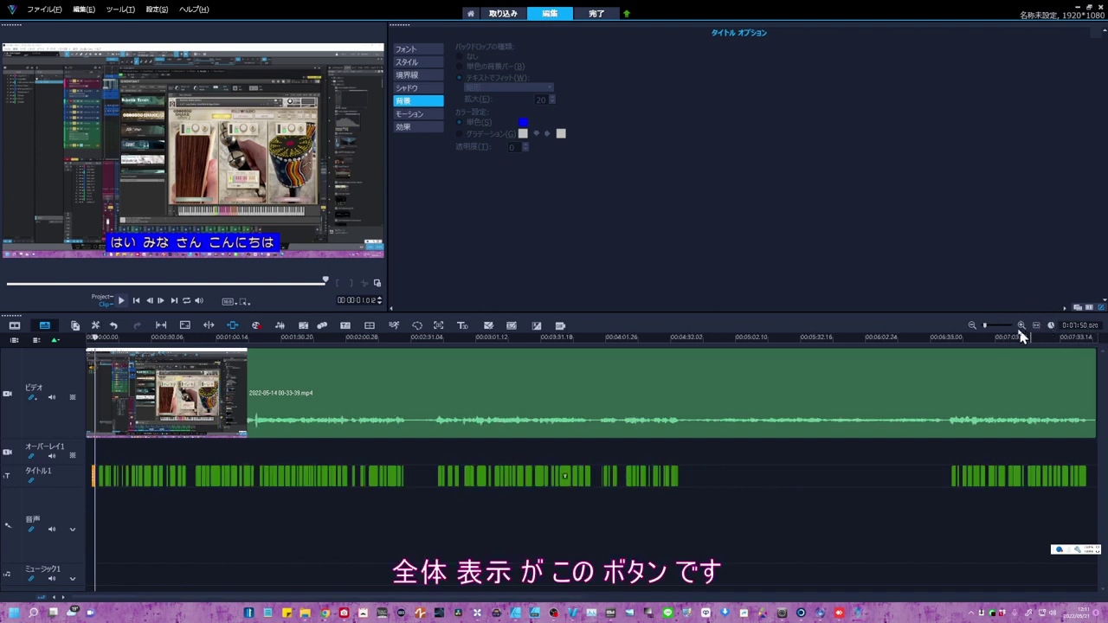
click(93, 477)
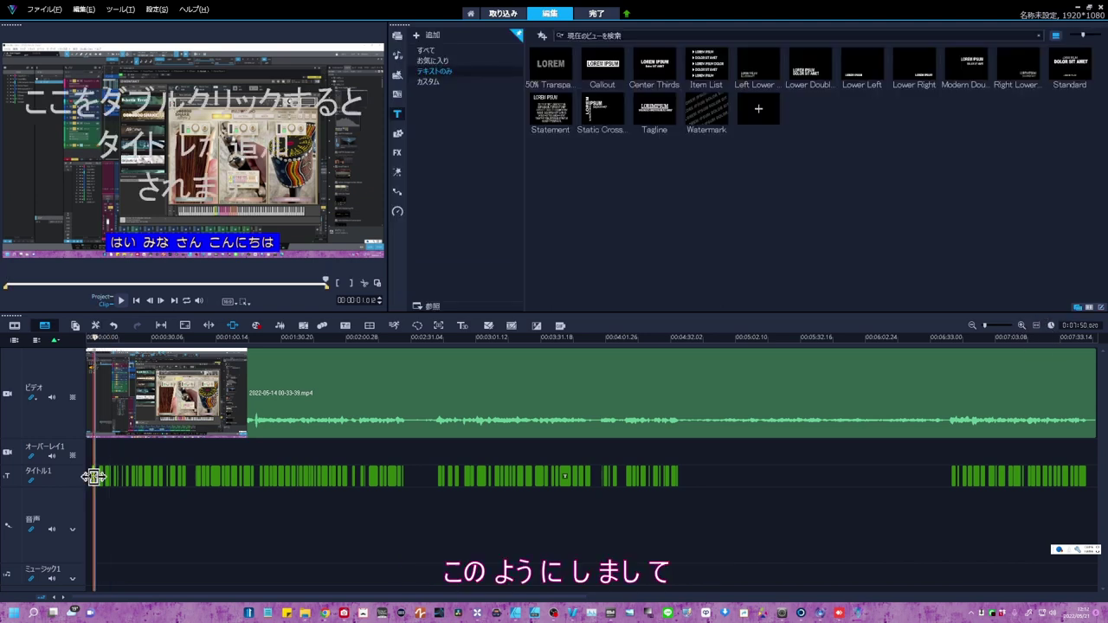
right_click(93, 477)
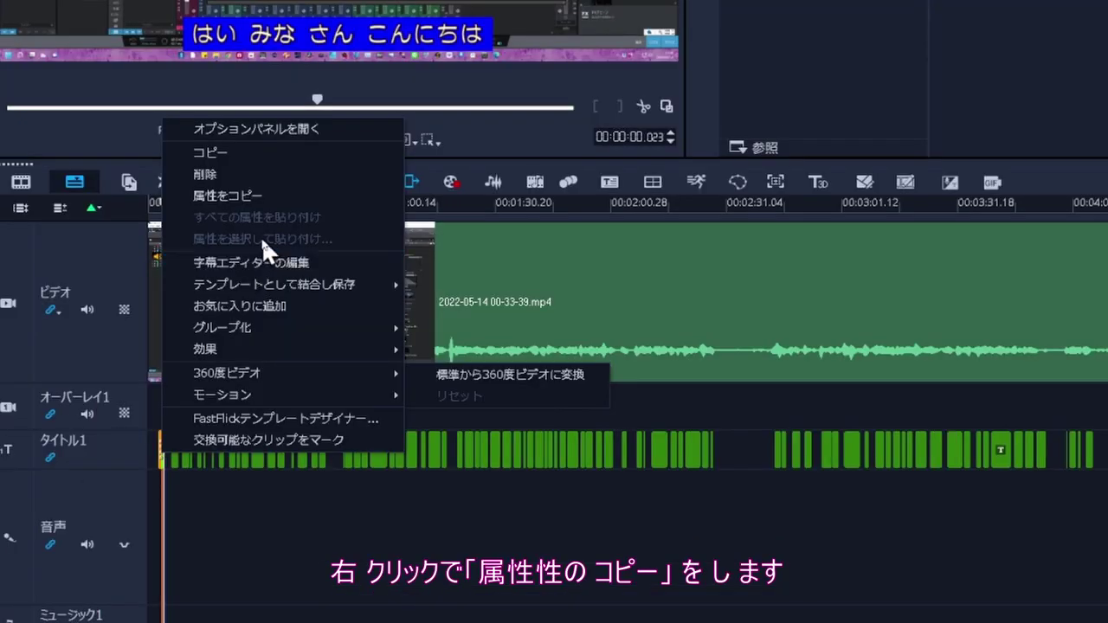
click(268, 198)
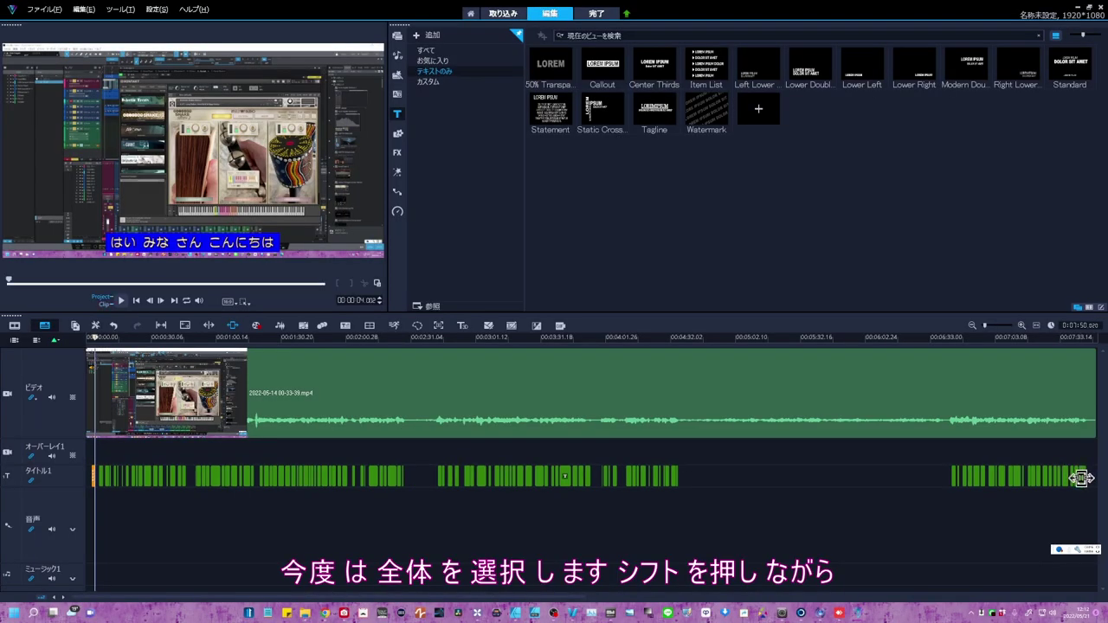
- Select the タイトル1 clips through to the last one, paste all the copied attributes onto them, and check a subtitle in the preview
shift+click(1081, 479)
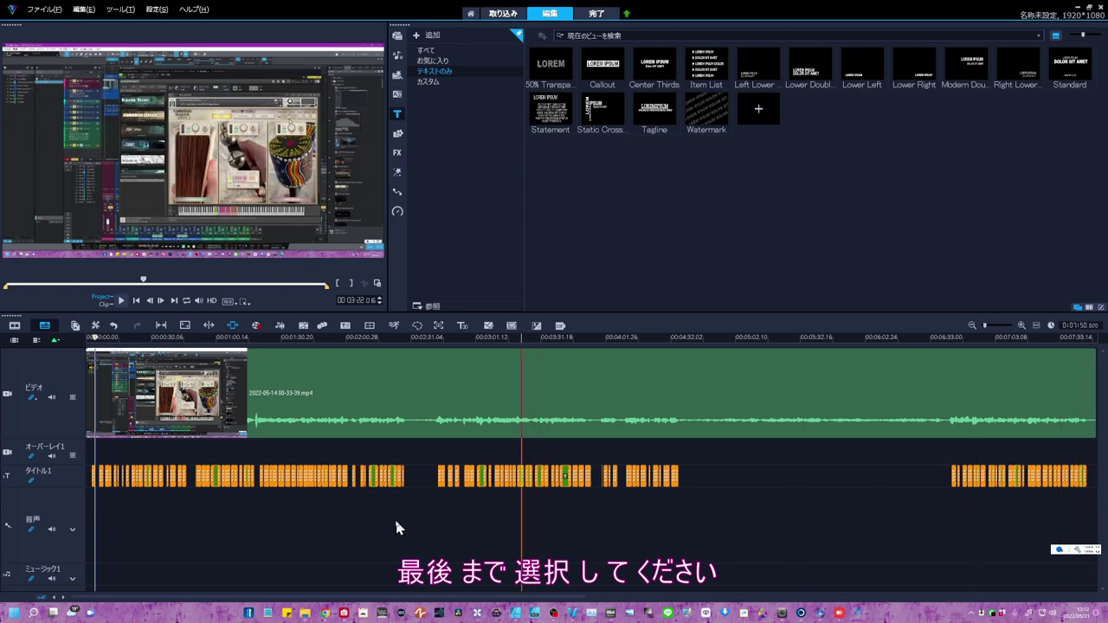
click(327, 475)
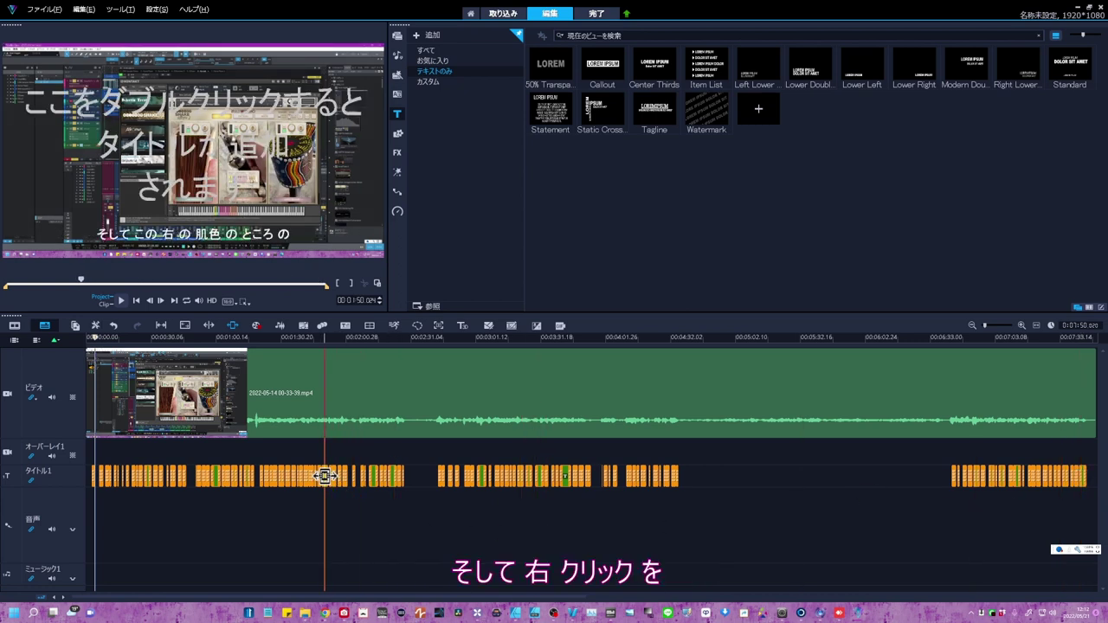
right_click(325, 476)
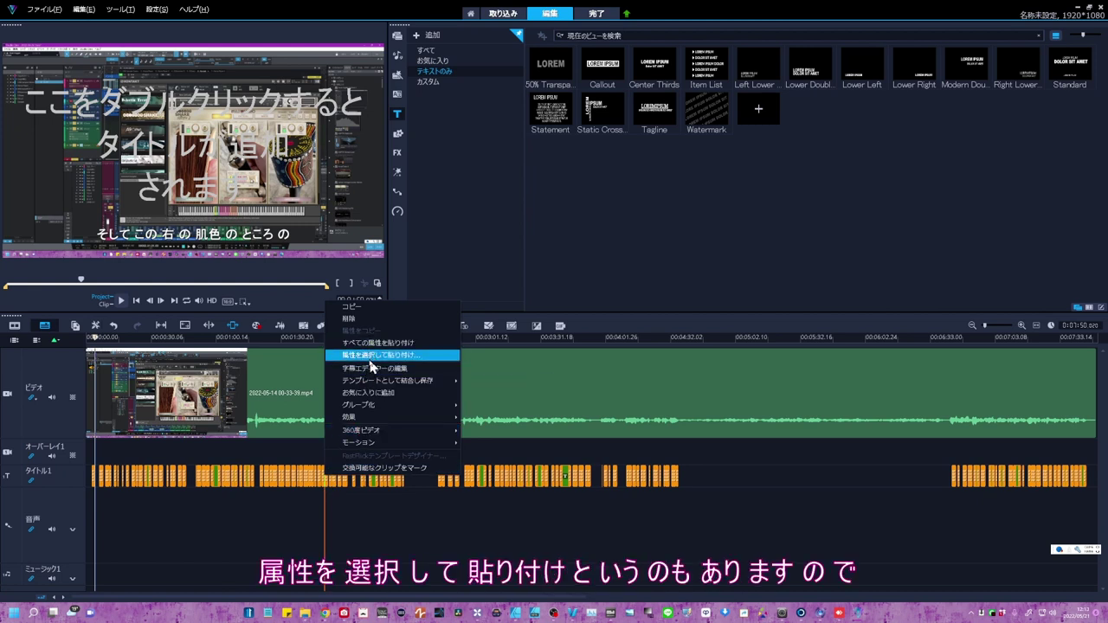
key(Escape)
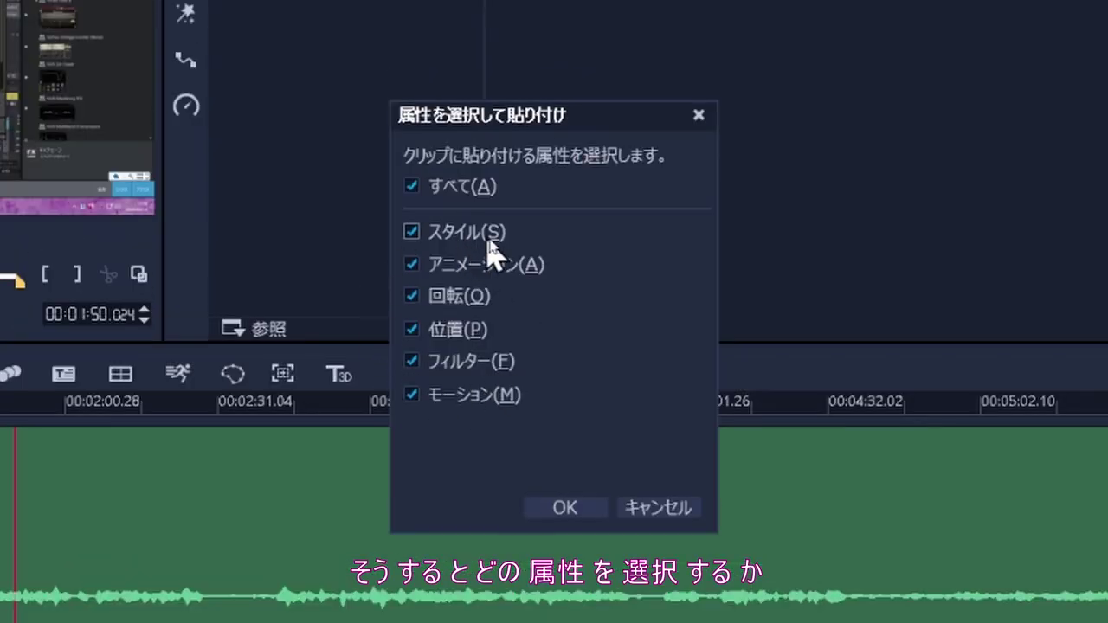
click(437, 296)
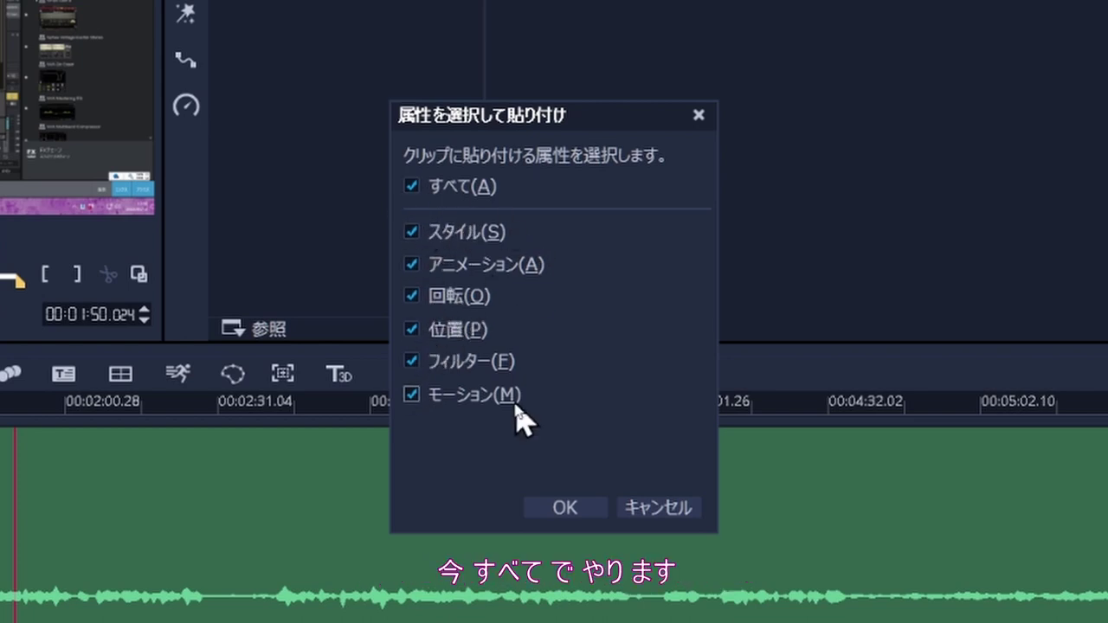
click(567, 508)
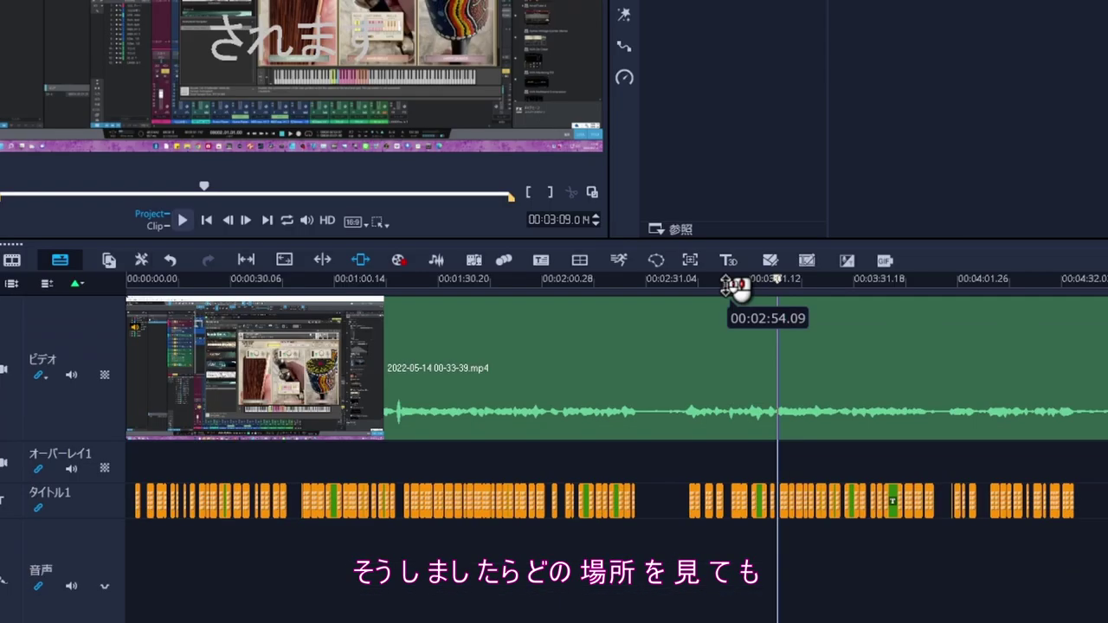
click(466, 340)
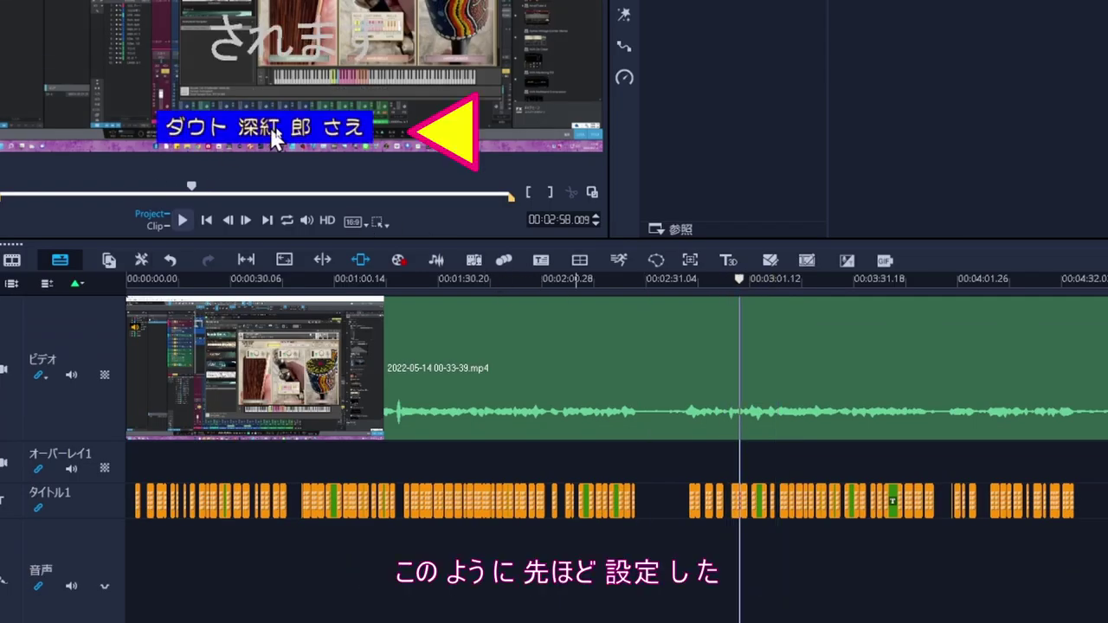